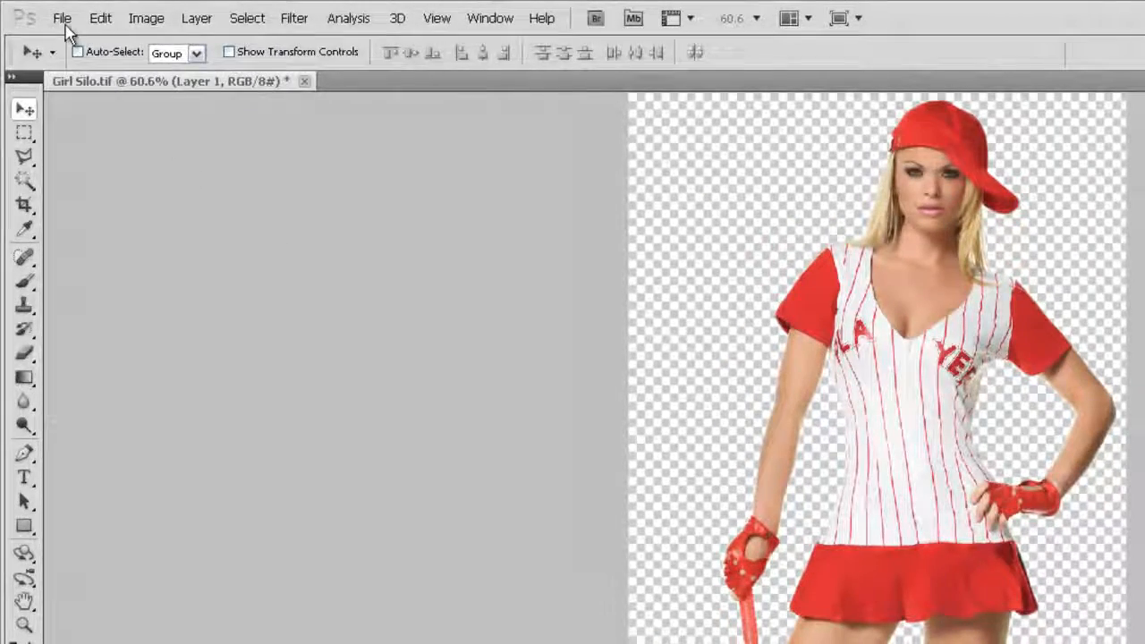
# Start saving the cut-out girl image as a new file in TIFF format.
pyautogui.click(61, 18)
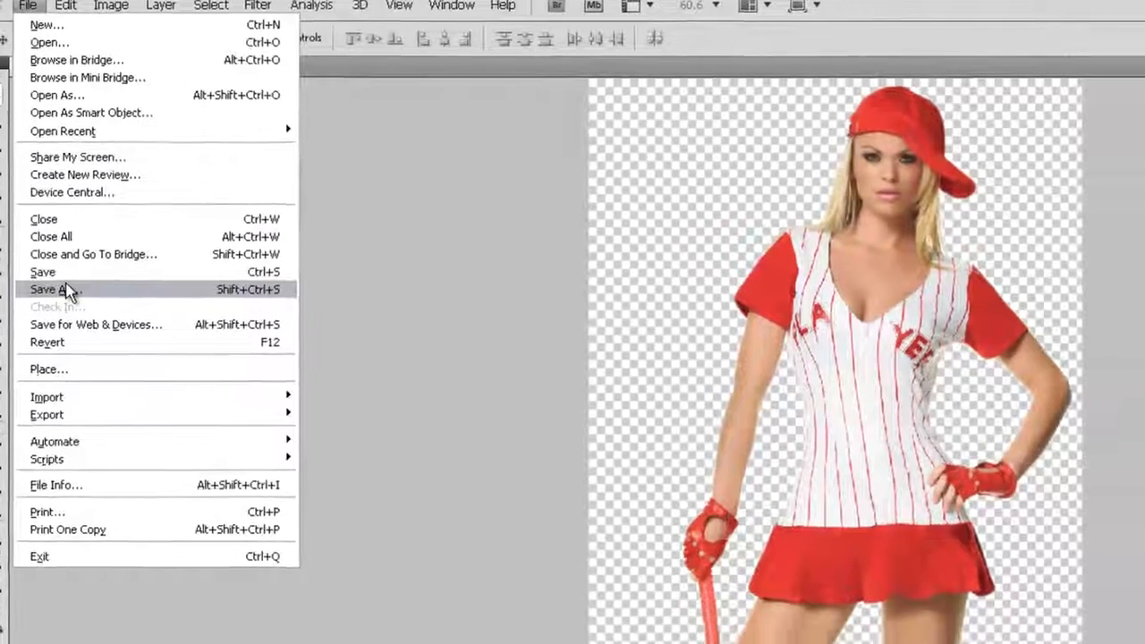
pyautogui.click(91, 306)
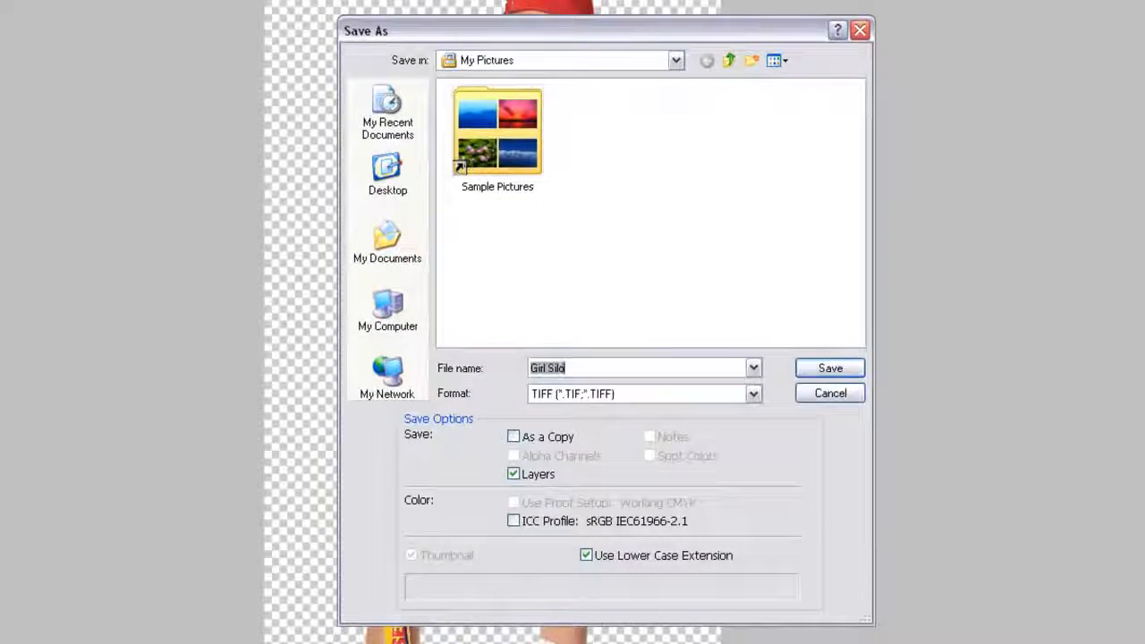
pyautogui.click(752, 395)
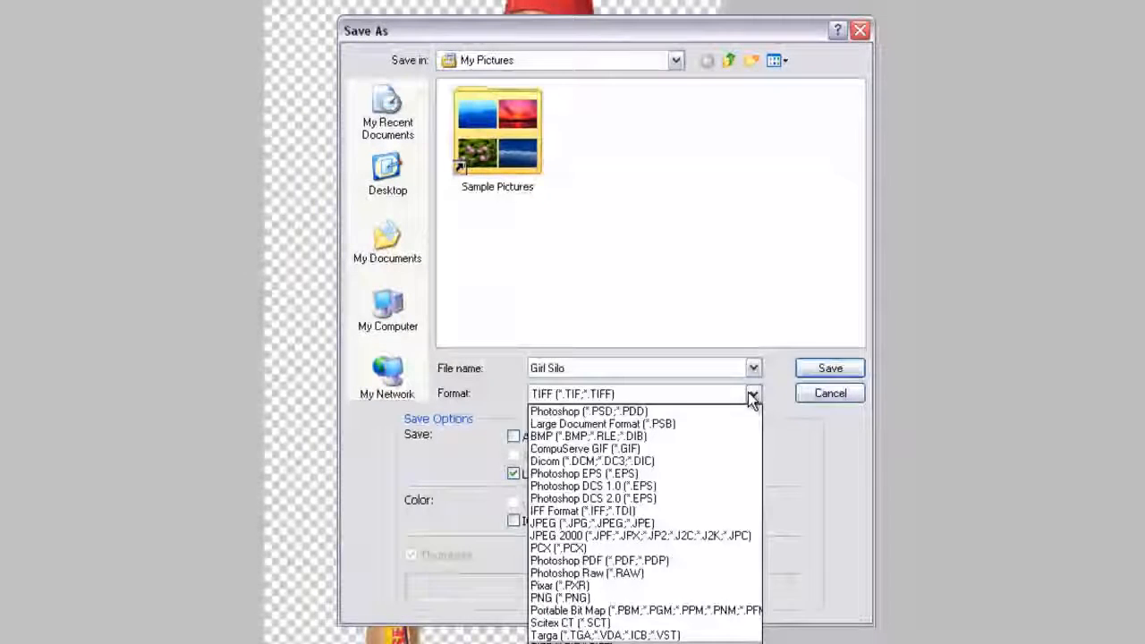
pyautogui.click(601, 641)
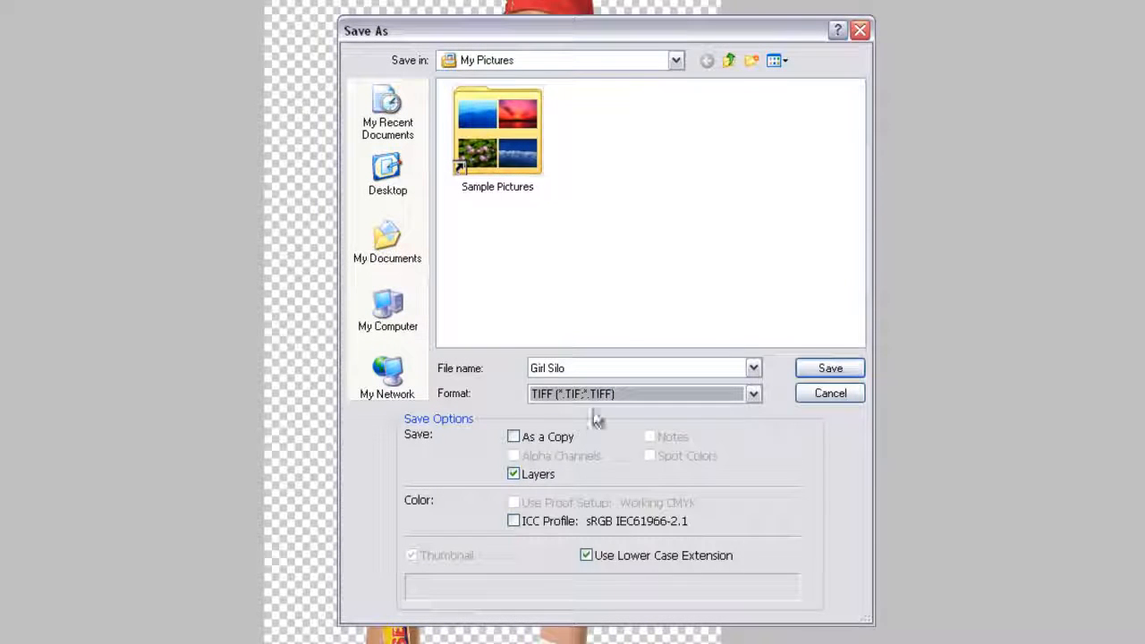
# Name the file "Baseball girl" and save it in My Pictures, accepting the TIFF options with no image compression and transparency saved.
pyautogui.click(581, 368)
pyautogui.press('BackSpace')
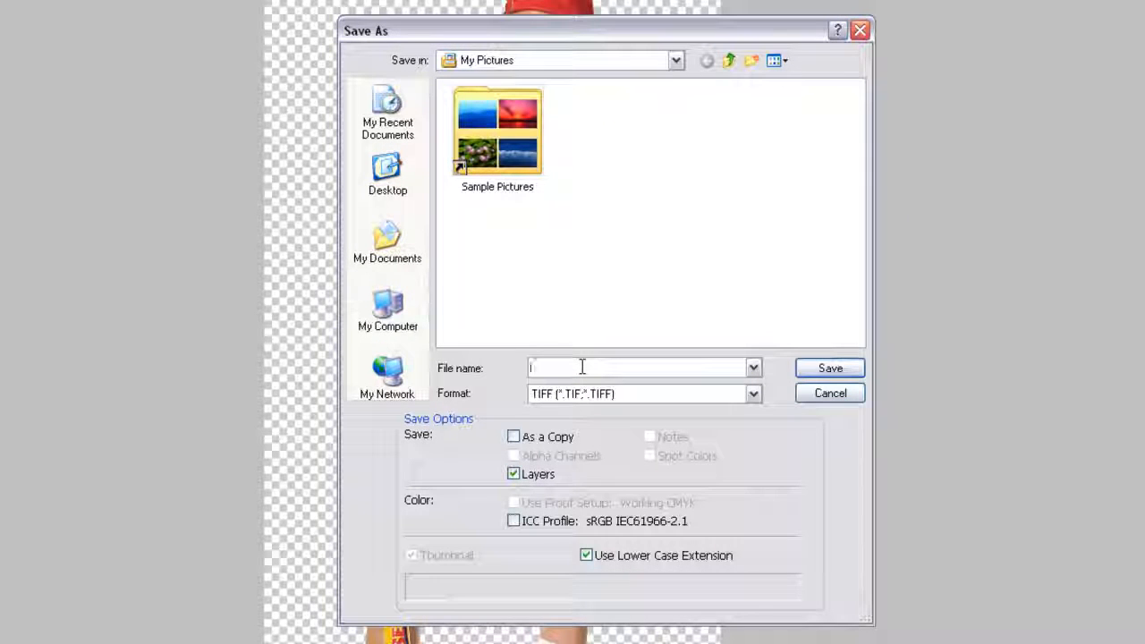
pyautogui.write('Bas')
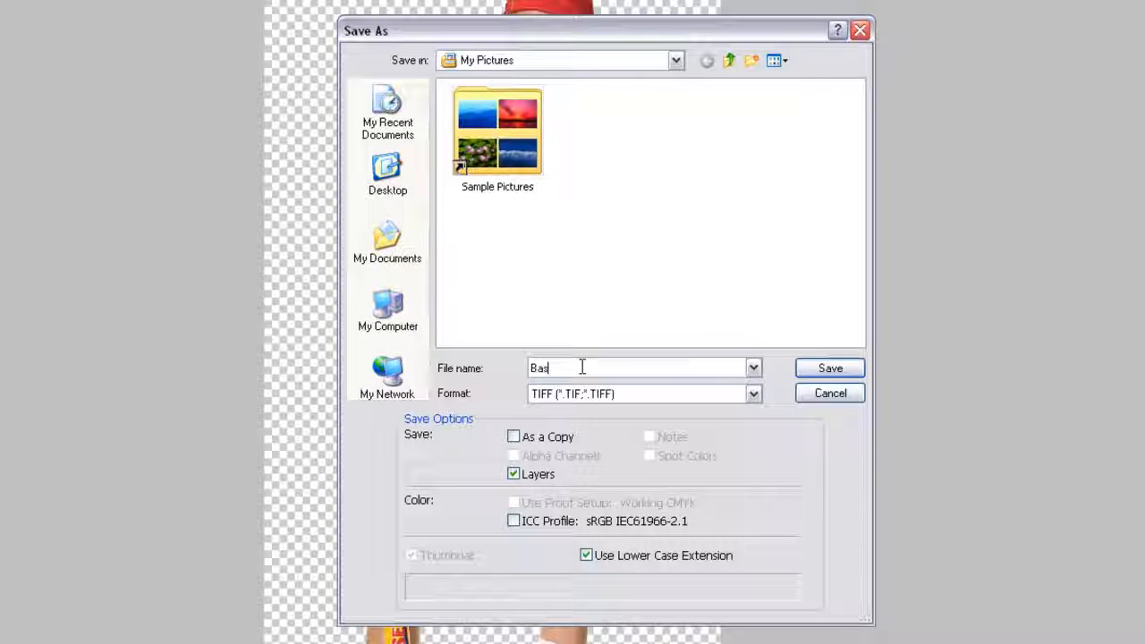
pyautogui.write('ball')
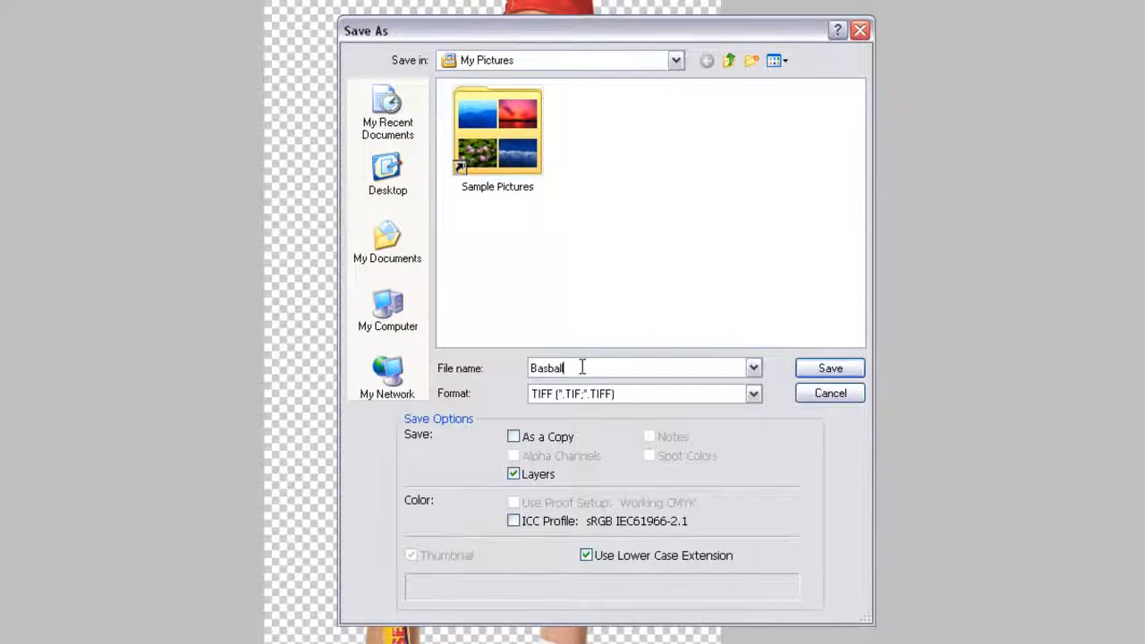
pyautogui.press('BackSpace')
pyautogui.press('BackSpace')
pyautogui.press('BackSpace')
pyautogui.press('BackSpace')
pyautogui.press('BackSpace')
pyautogui.write('s')
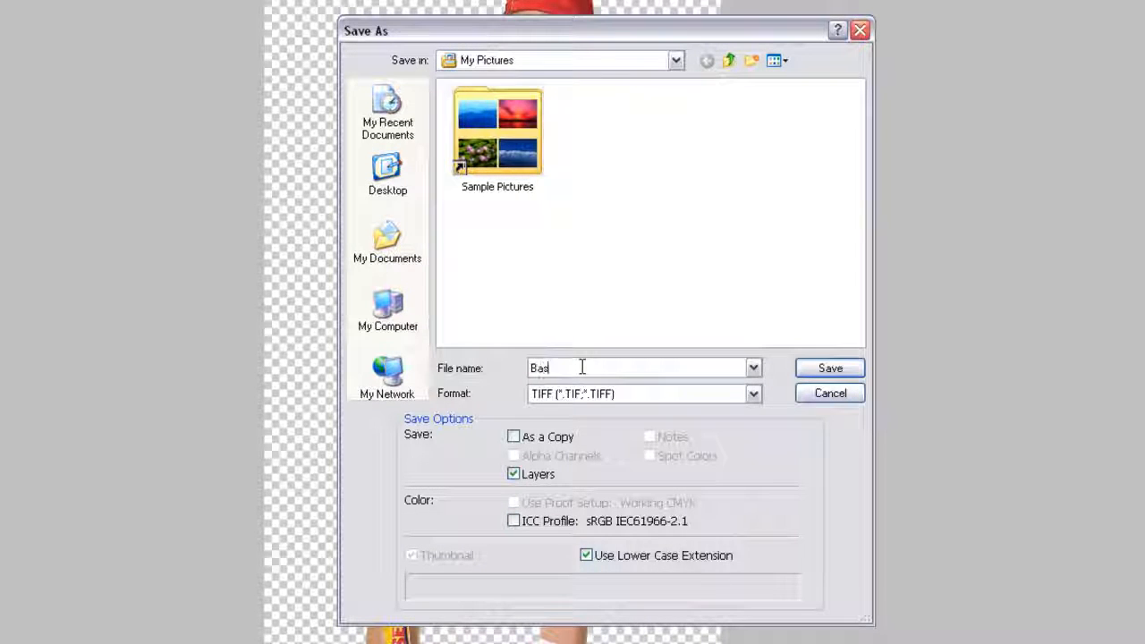
pyautogui.write('eball gi')
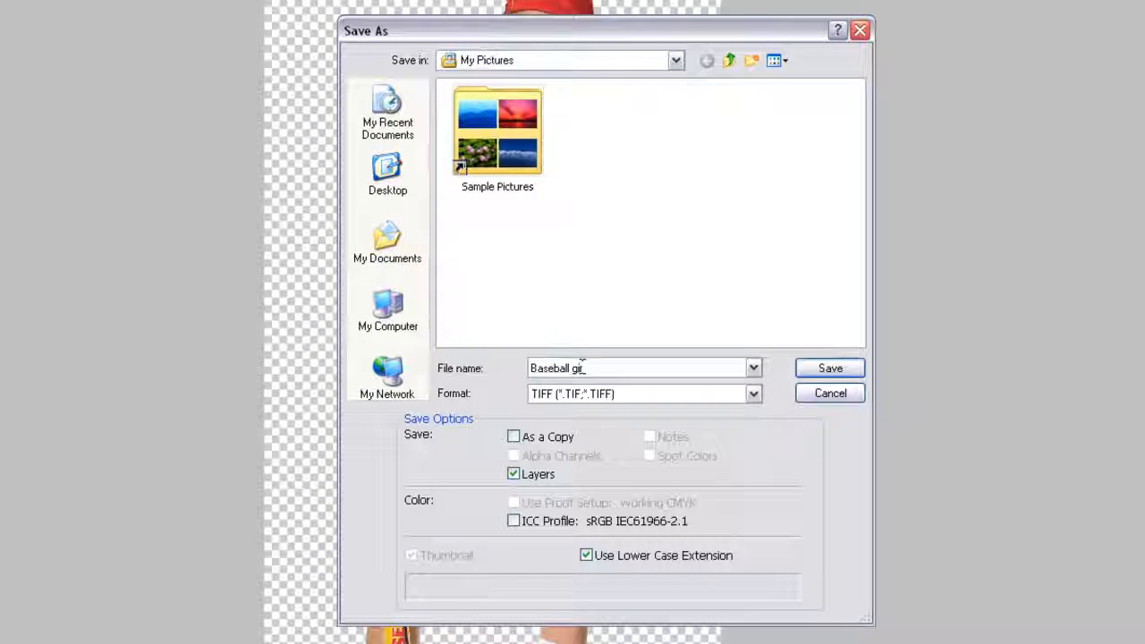
pyautogui.write('rl')
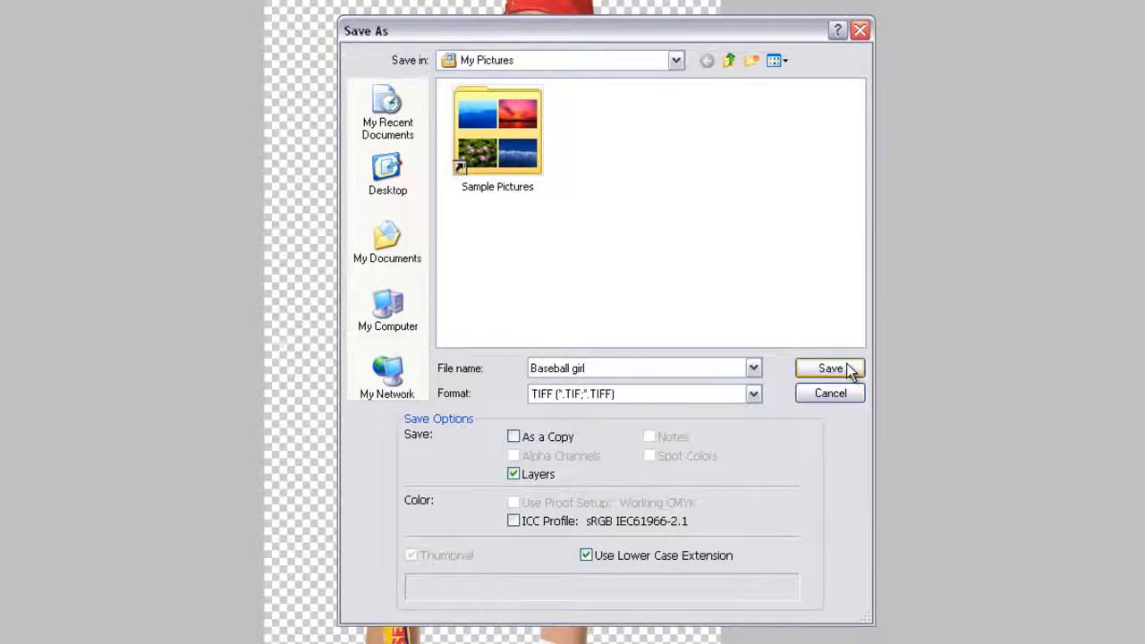
pyautogui.click(846, 369)
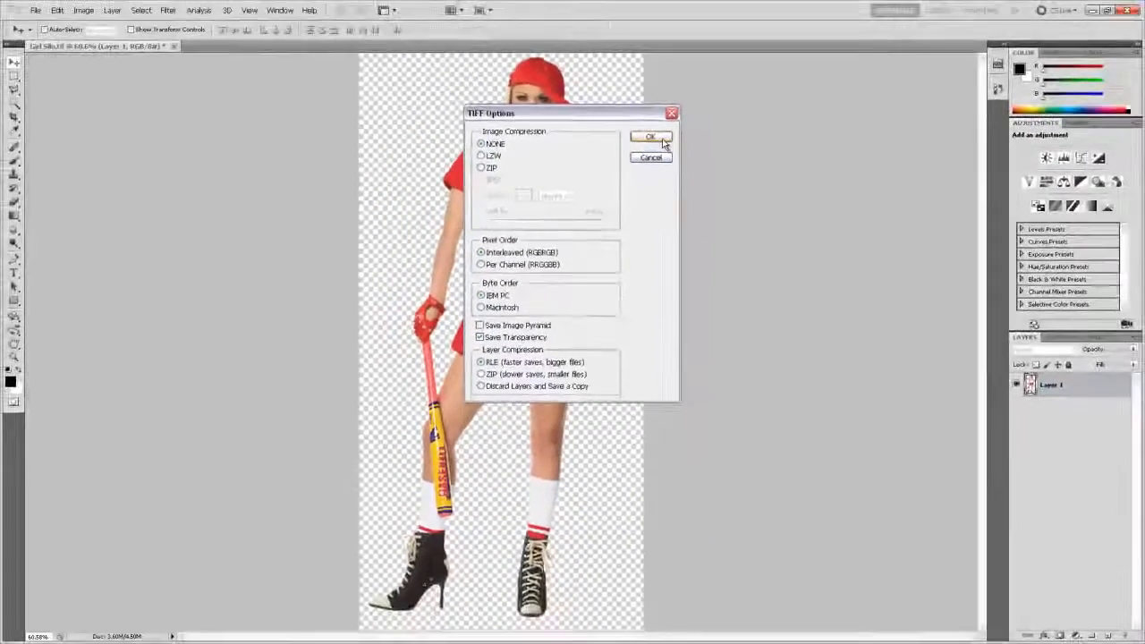
pyautogui.click(707, 122)
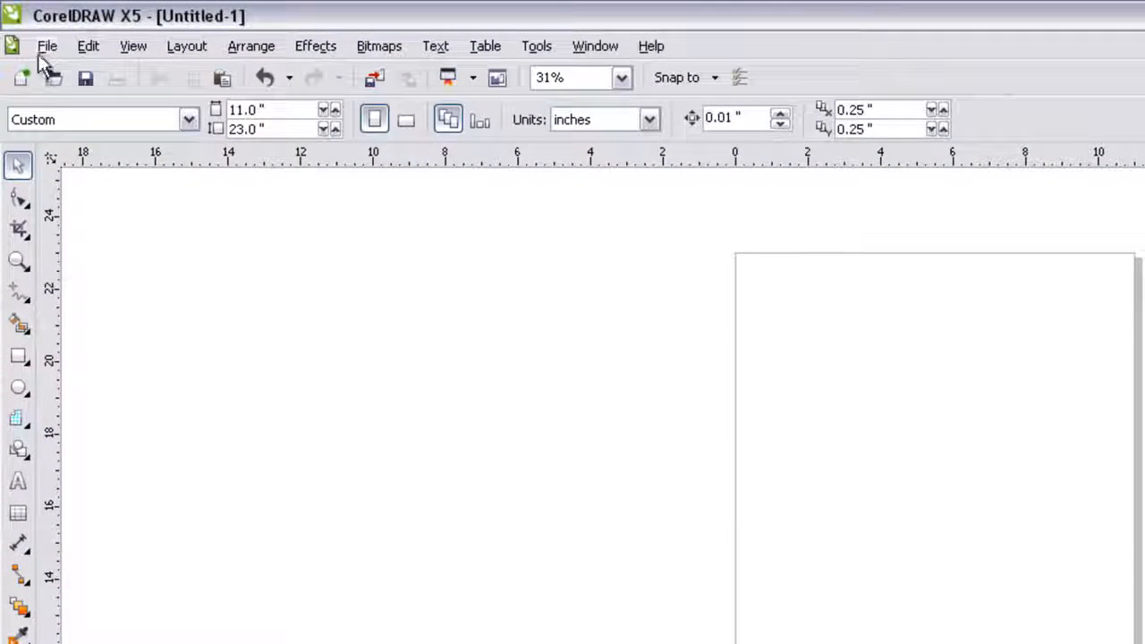
# In CorelDRAW, import the TIFF bitmap "Baseball girl" from My Pictures, place it centred on the page at original size and deselect it.
pyautogui.click(44, 46)
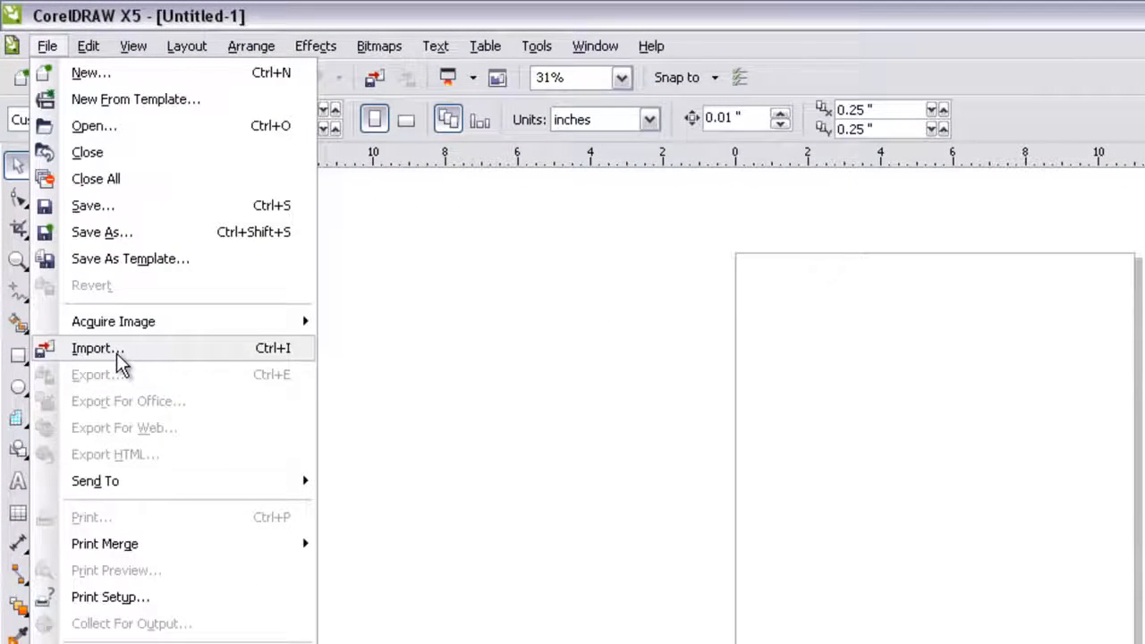
pyautogui.click(118, 356)
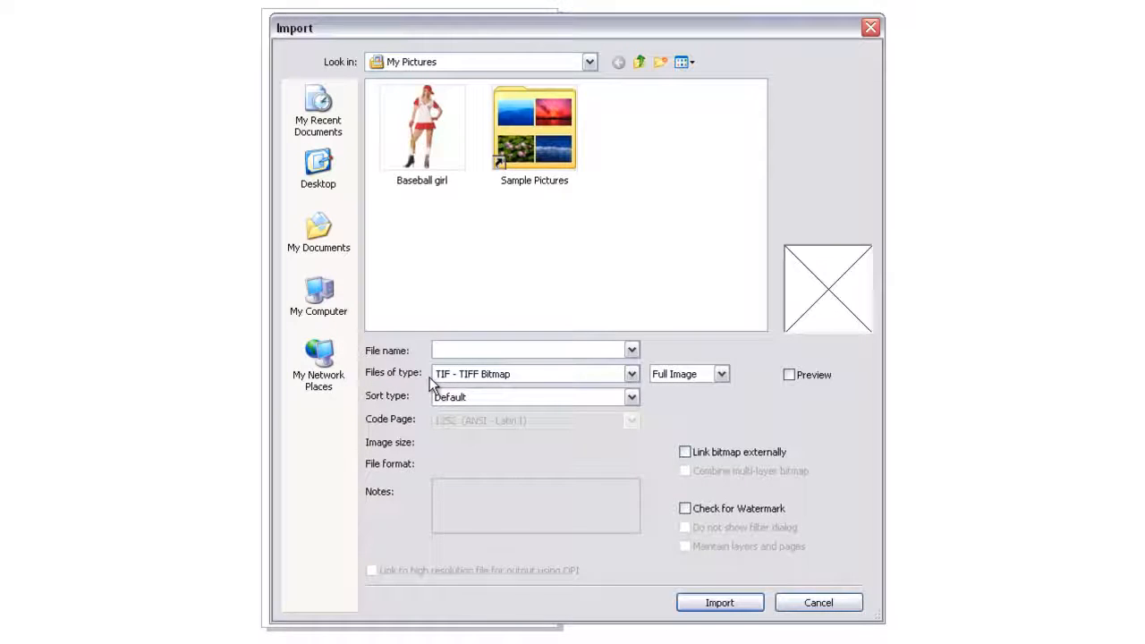
pyautogui.click(558, 377)
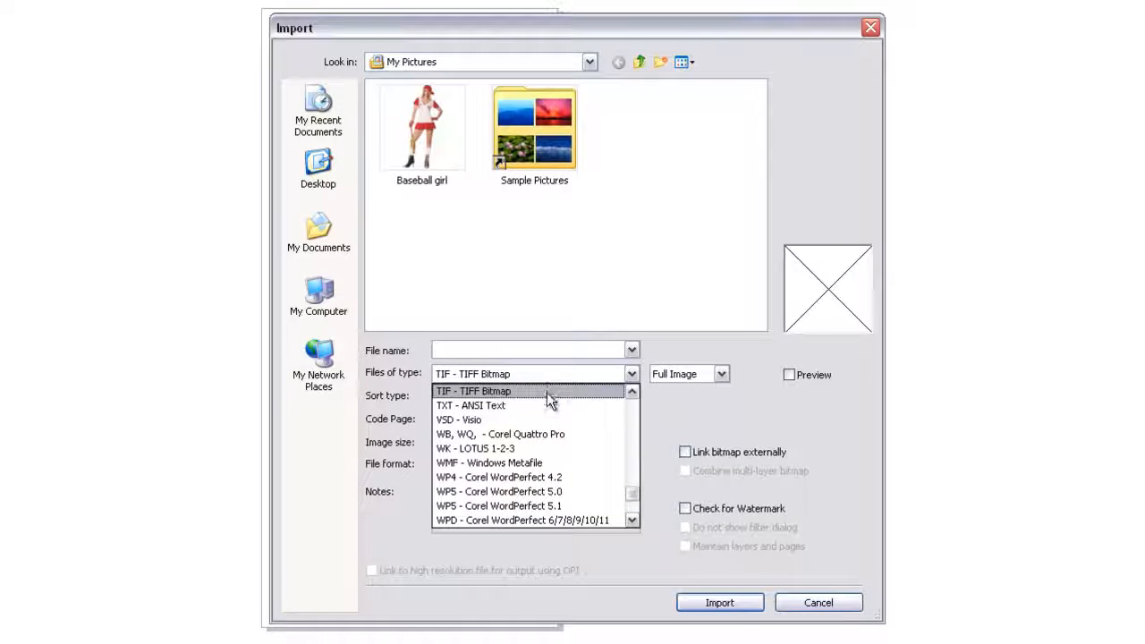
pyautogui.click(546, 392)
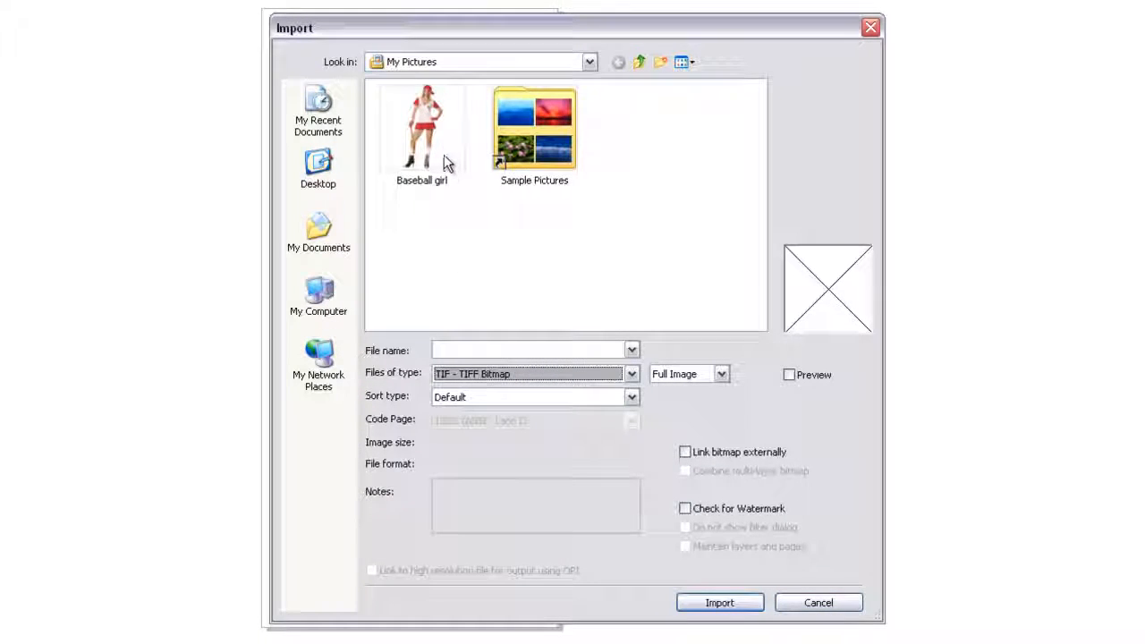
pyautogui.click(433, 135)
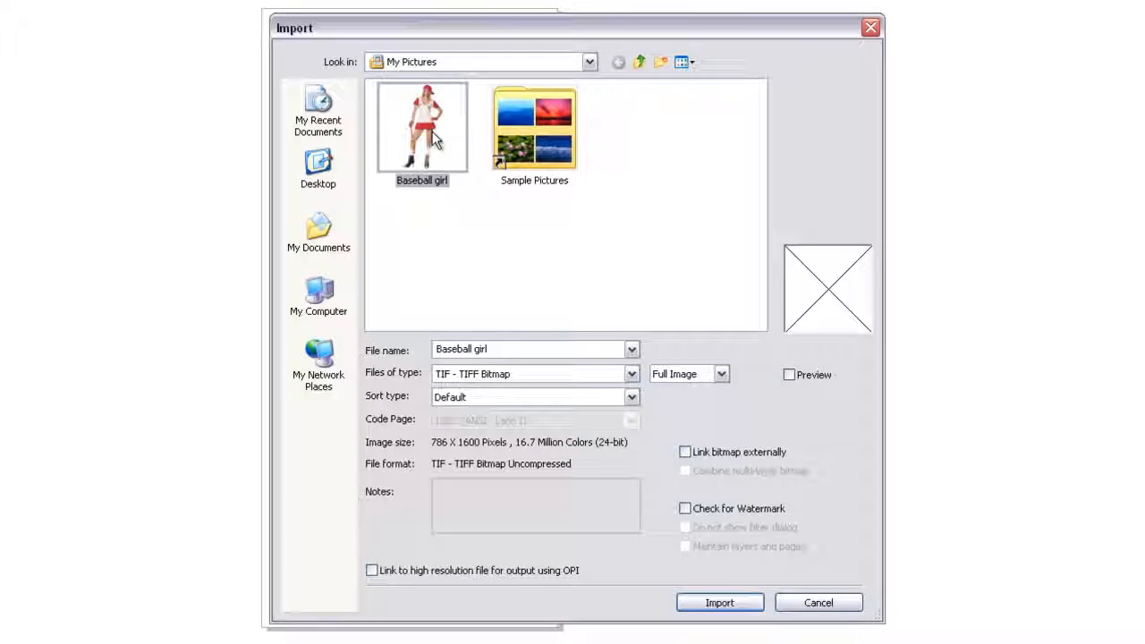
pyautogui.click(716, 602)
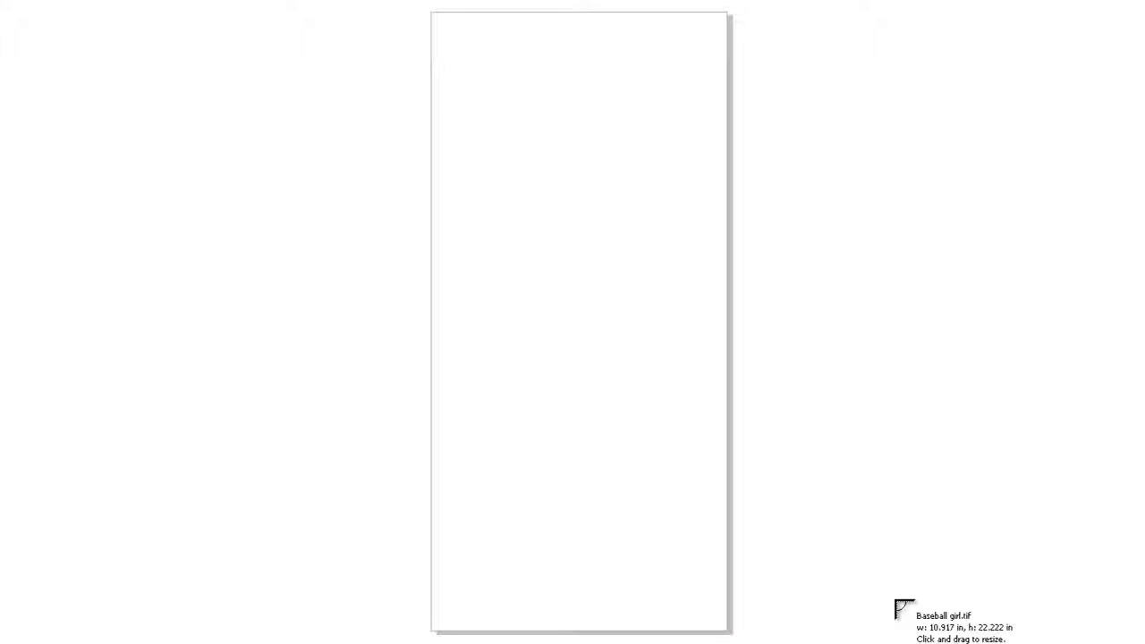
pyautogui.press('Return')
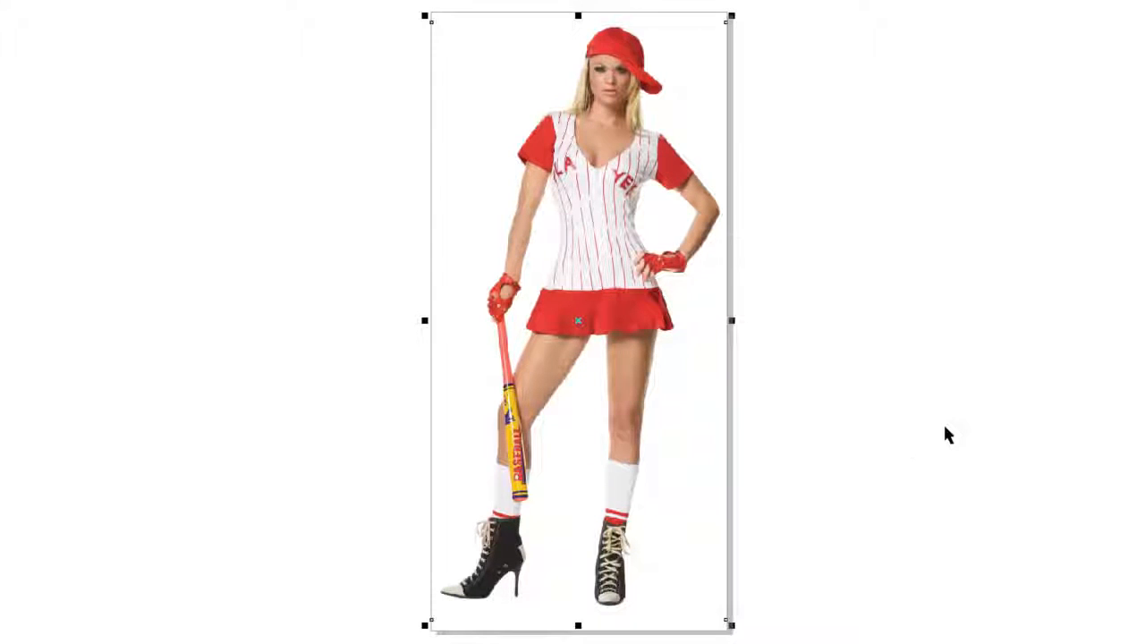
pyautogui.press('Escape')
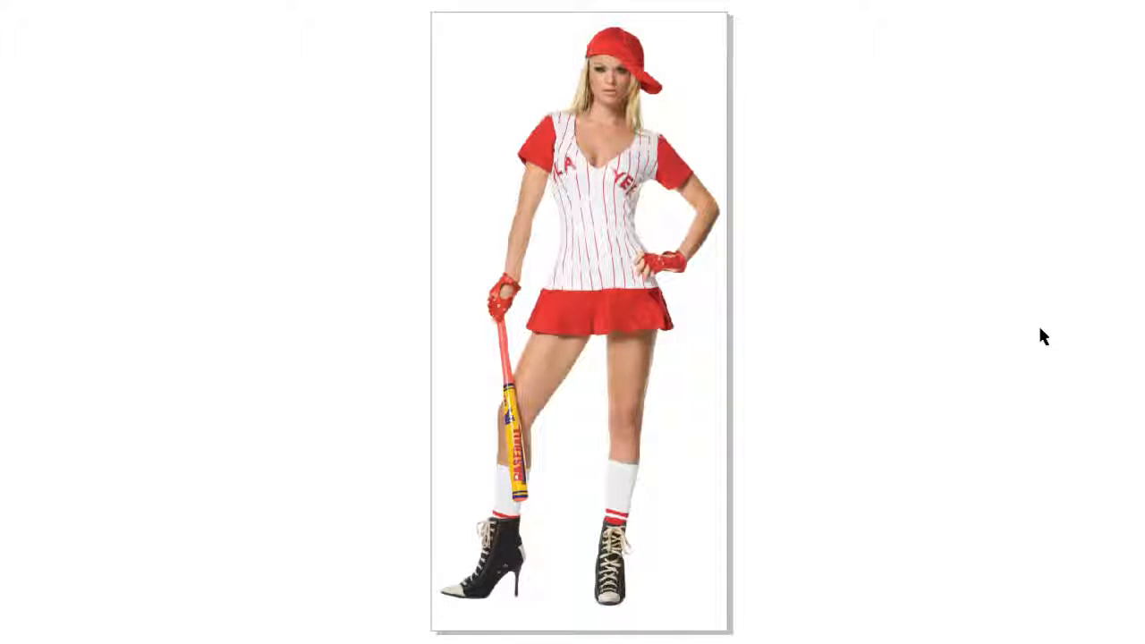
# Start an Outline Trace of the baseball girl bitmap using the Line art image type.
pyautogui.click(592, 217)
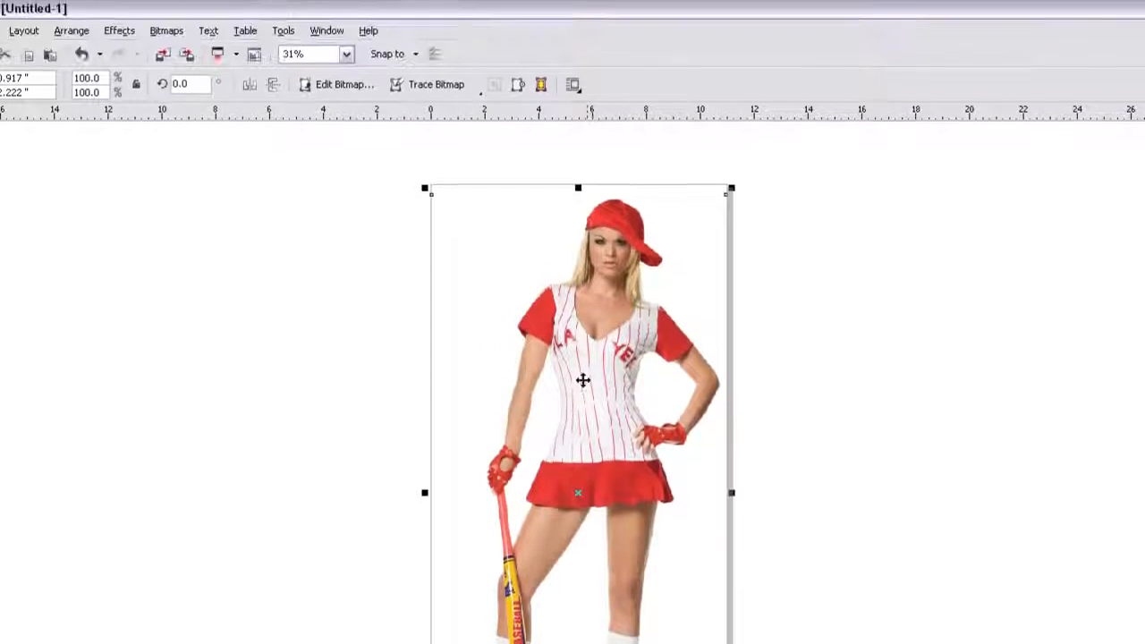
pyautogui.click(446, 93)
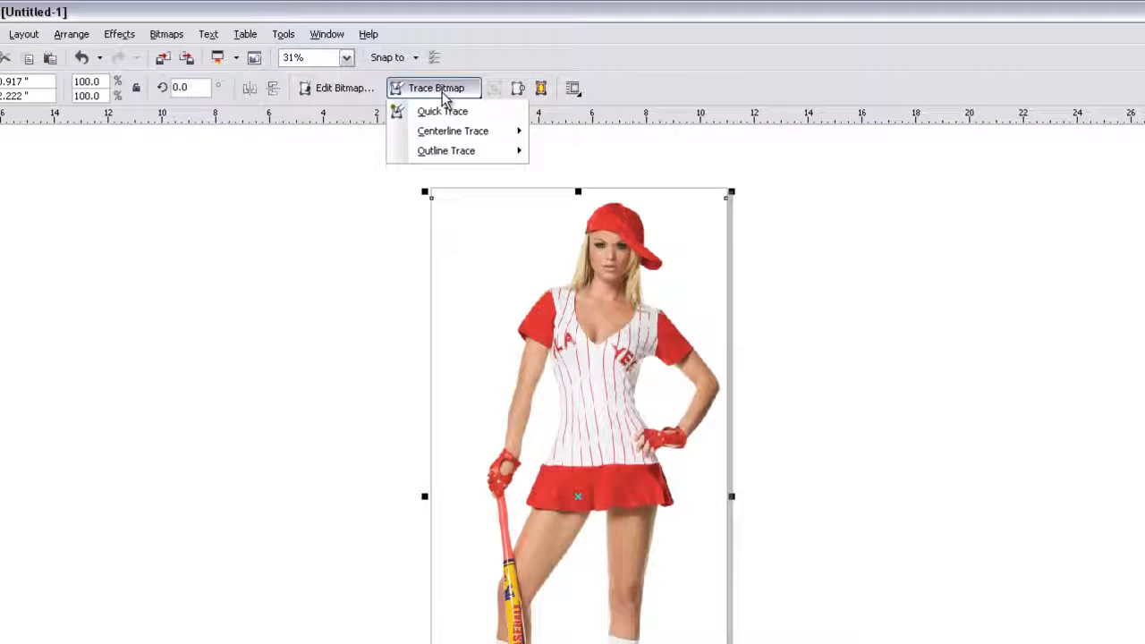
pyautogui.moveTo(445, 154)
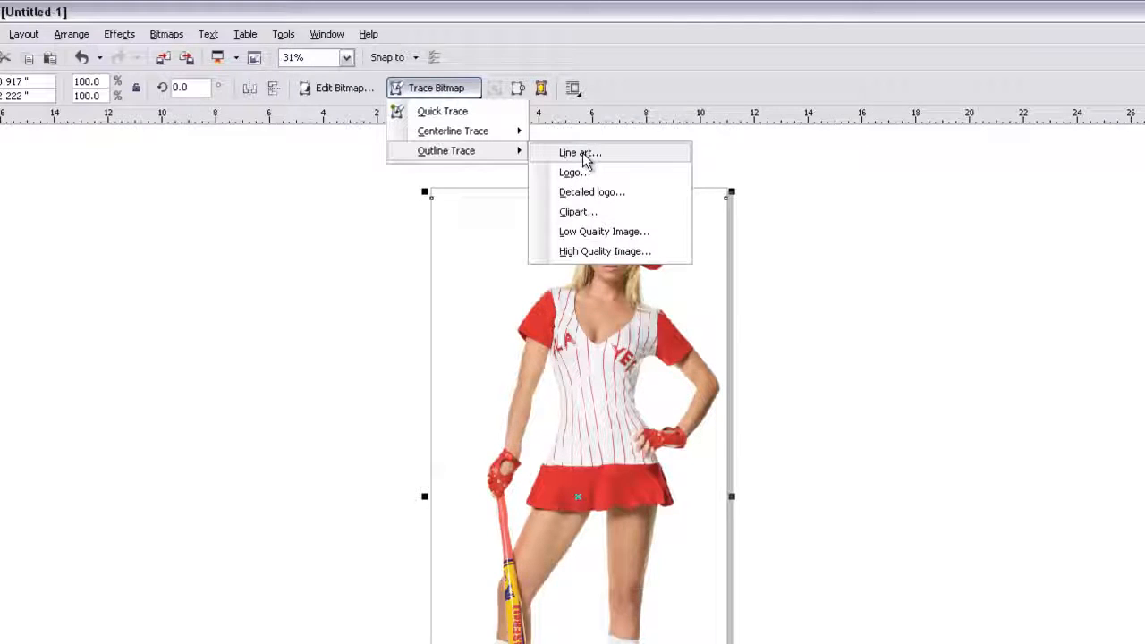
pyautogui.click(581, 154)
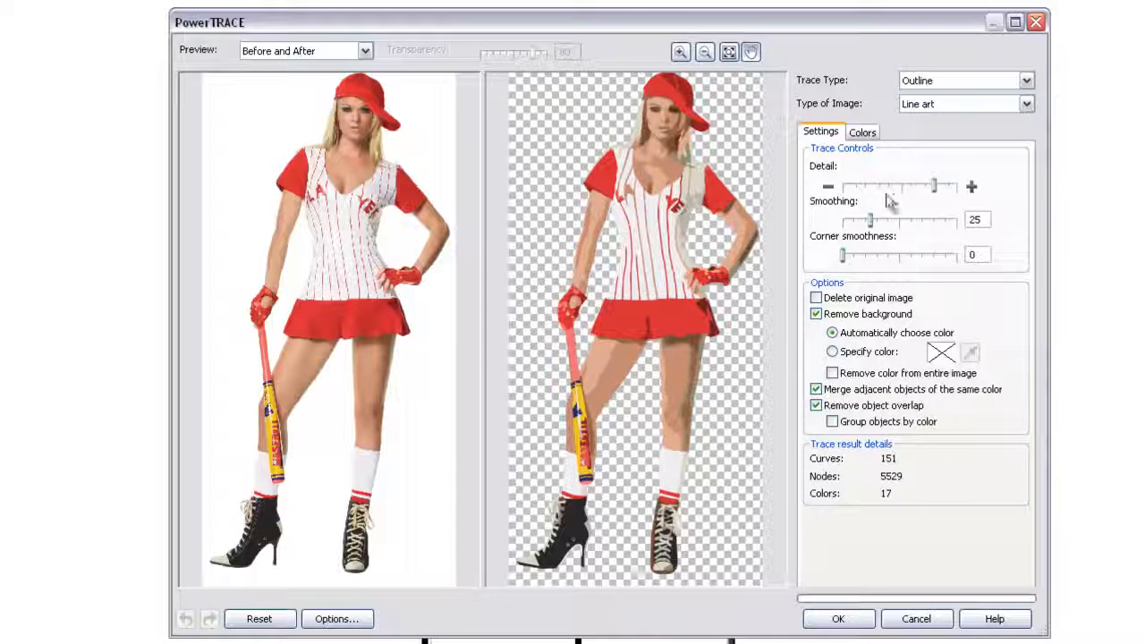
# Set the trace's color mode to Black and White and delete the 100% Black color from its color list.
pyautogui.click(870, 138)
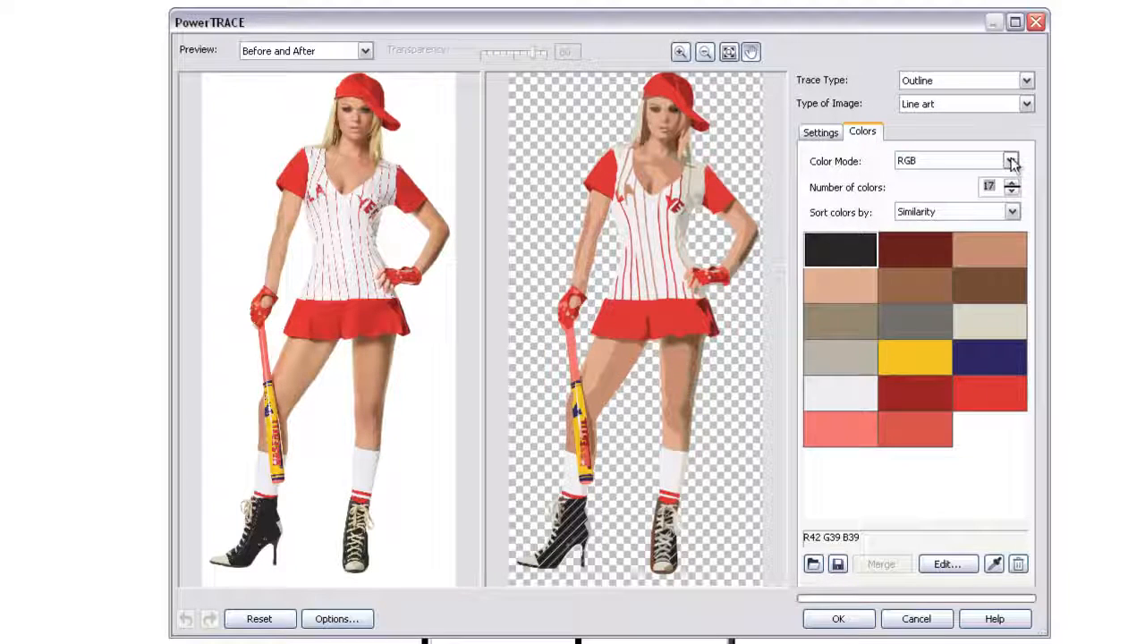
pyautogui.click(1011, 161)
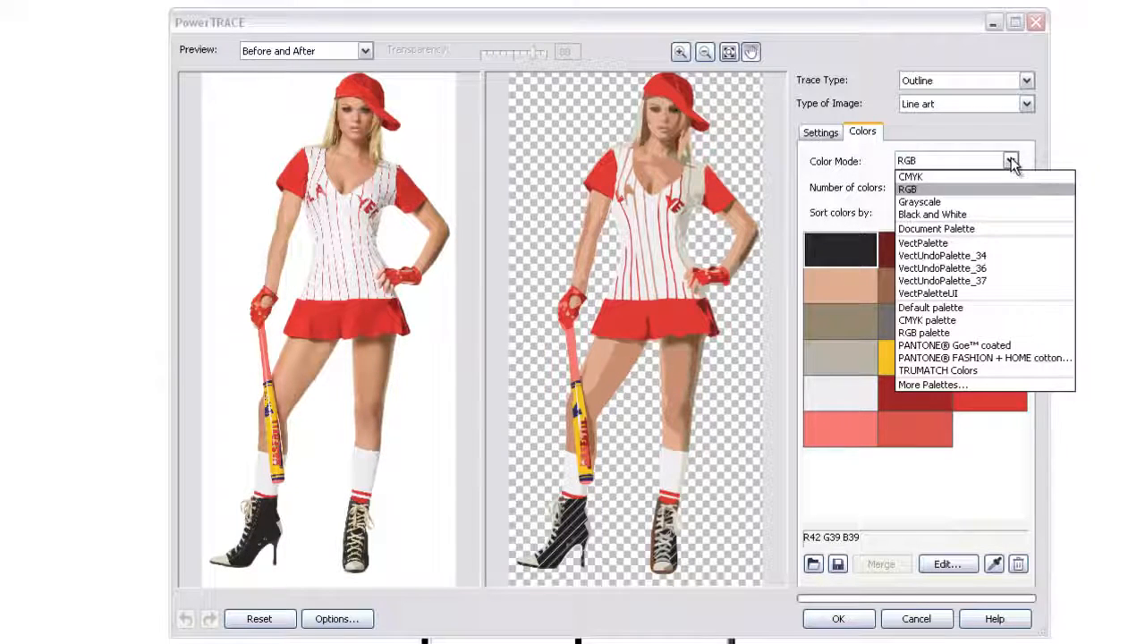
pyautogui.click(955, 215)
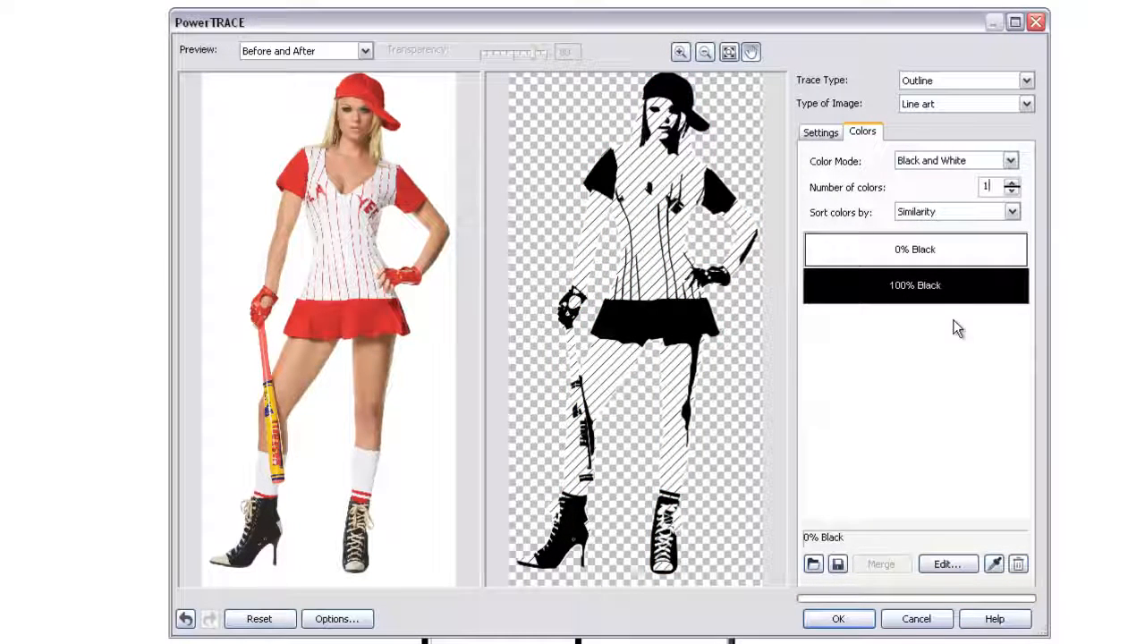
pyautogui.click(931, 287)
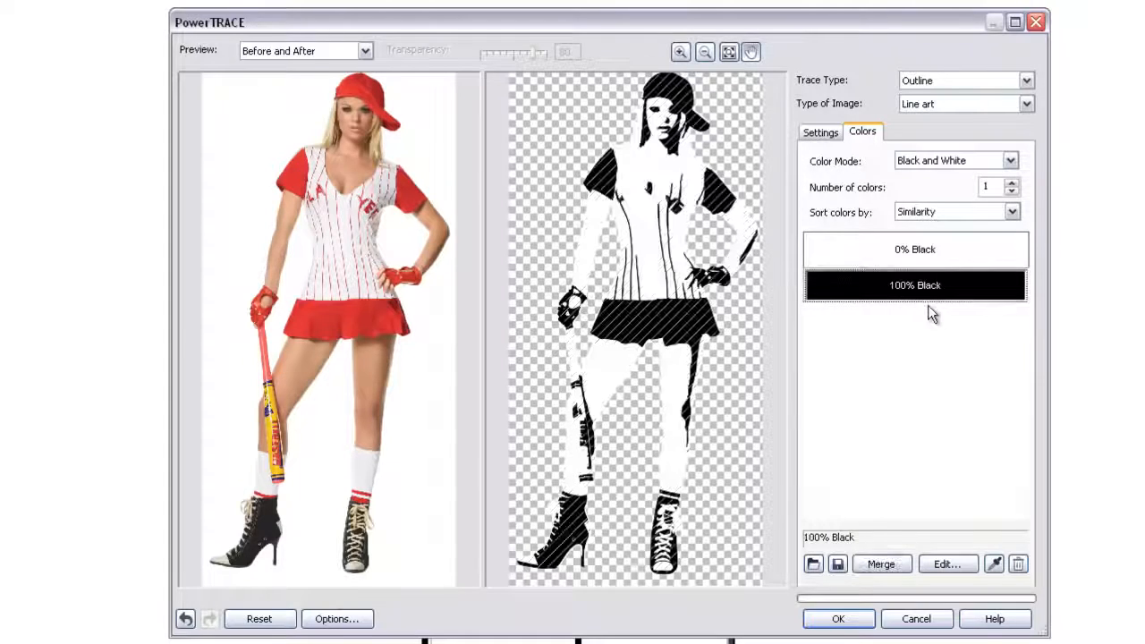
pyautogui.press('Delete')
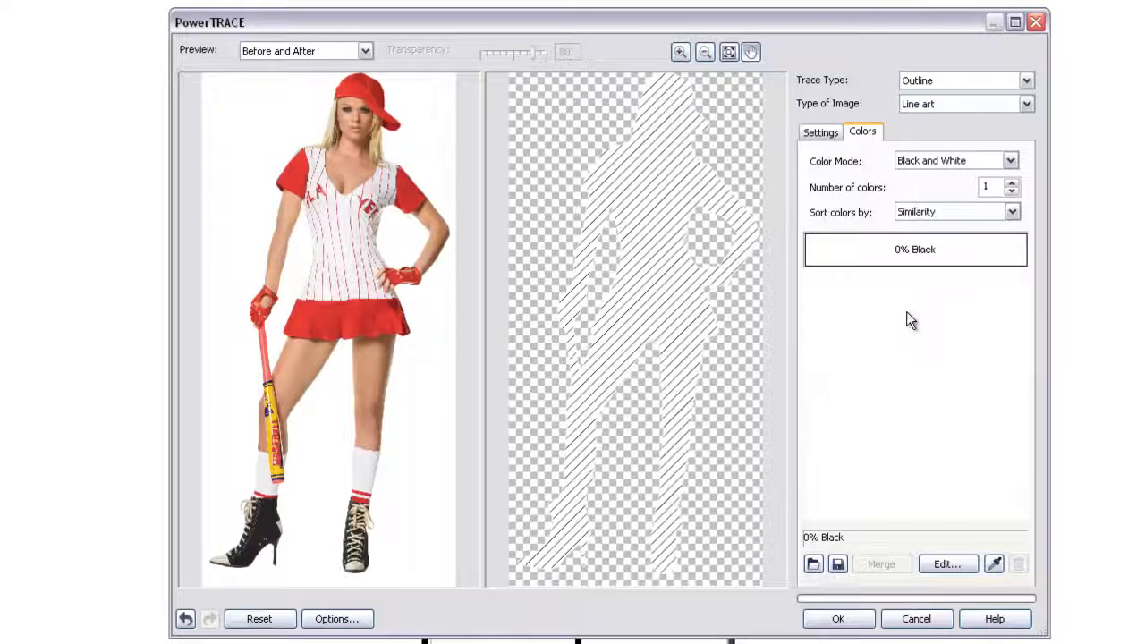
# Try to sample the red of the girl's skirt with the eyedropper for the 0% Black trace color.
pyautogui.click(960, 257)
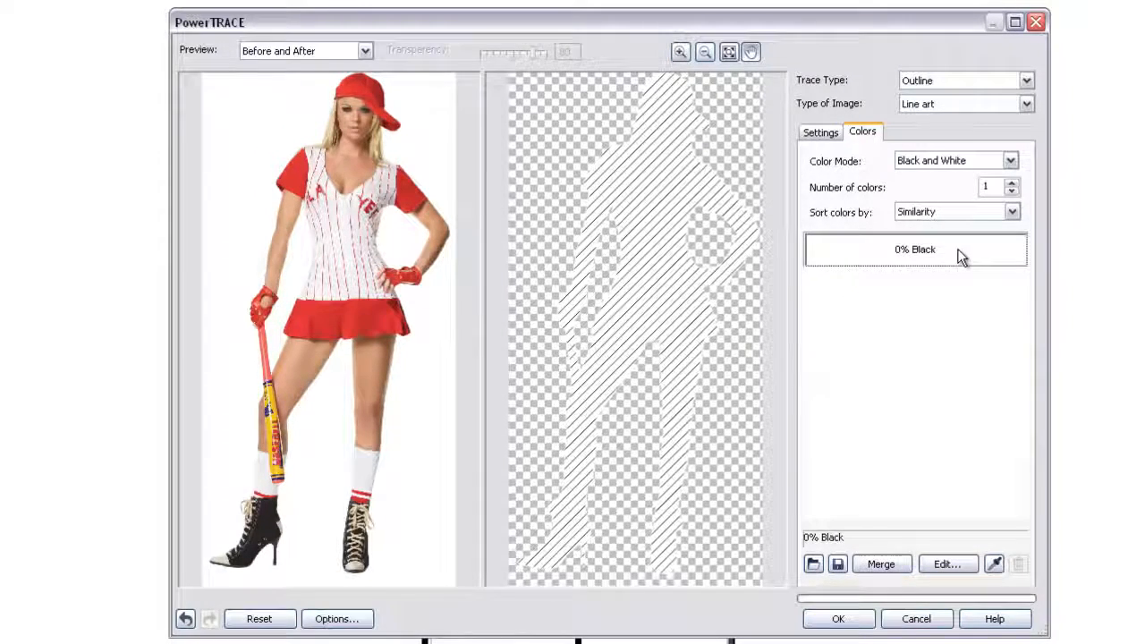
pyautogui.click(1002, 565)
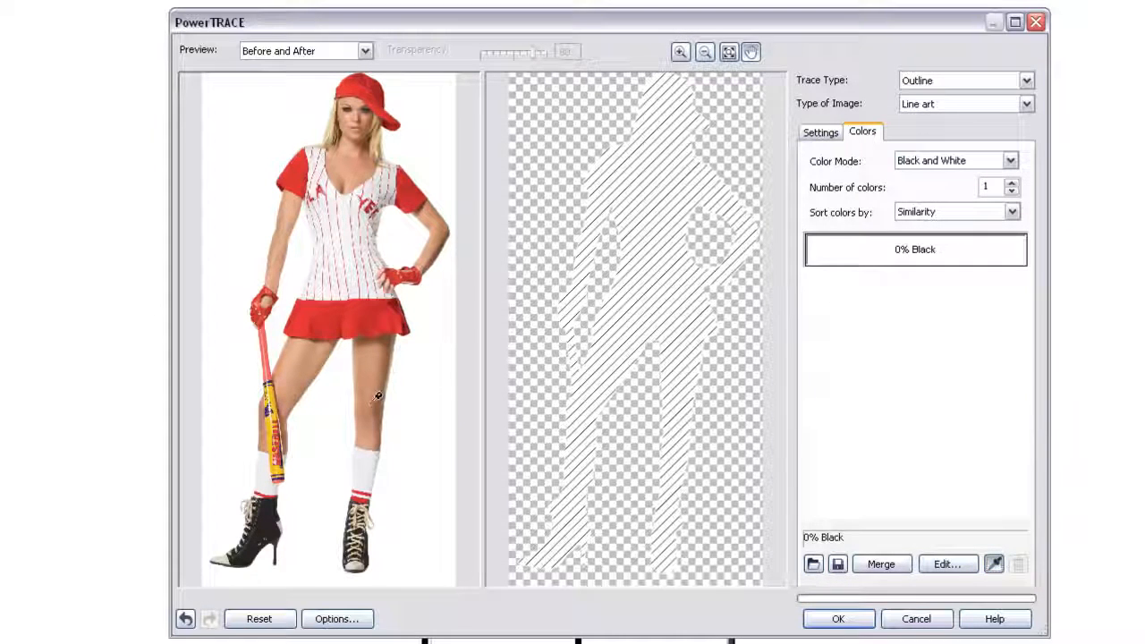
pyautogui.click(402, 324)
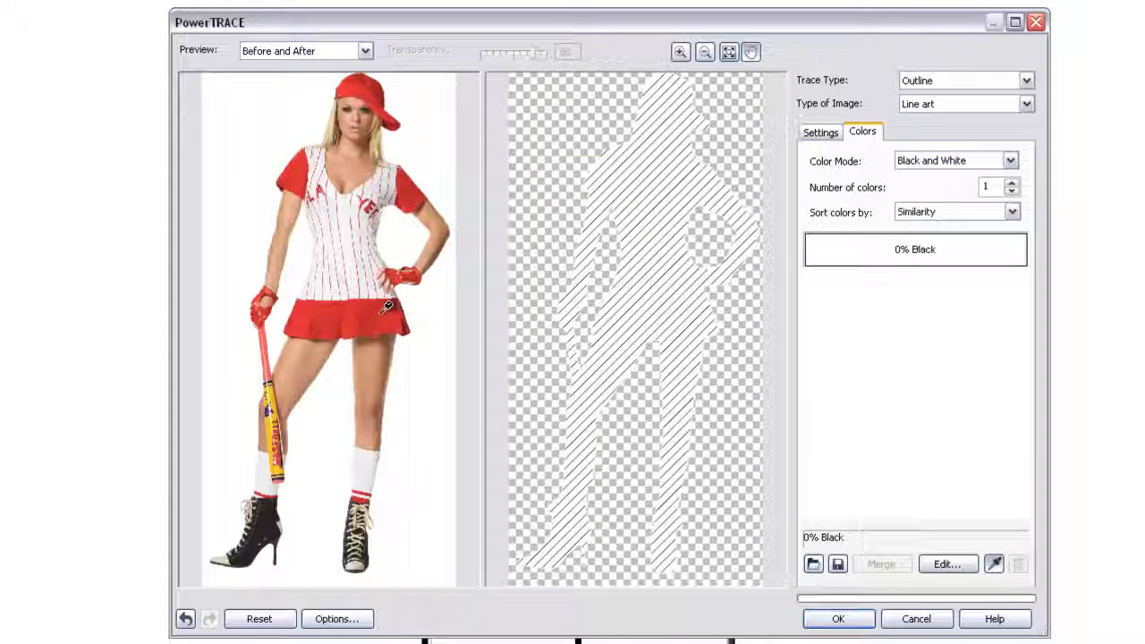
# Change the 0% Black trace color to red (C0 M100 Y100 K0) using the color wheel mixer.
pyautogui.click(959, 567)
pyautogui.click(656, 197)
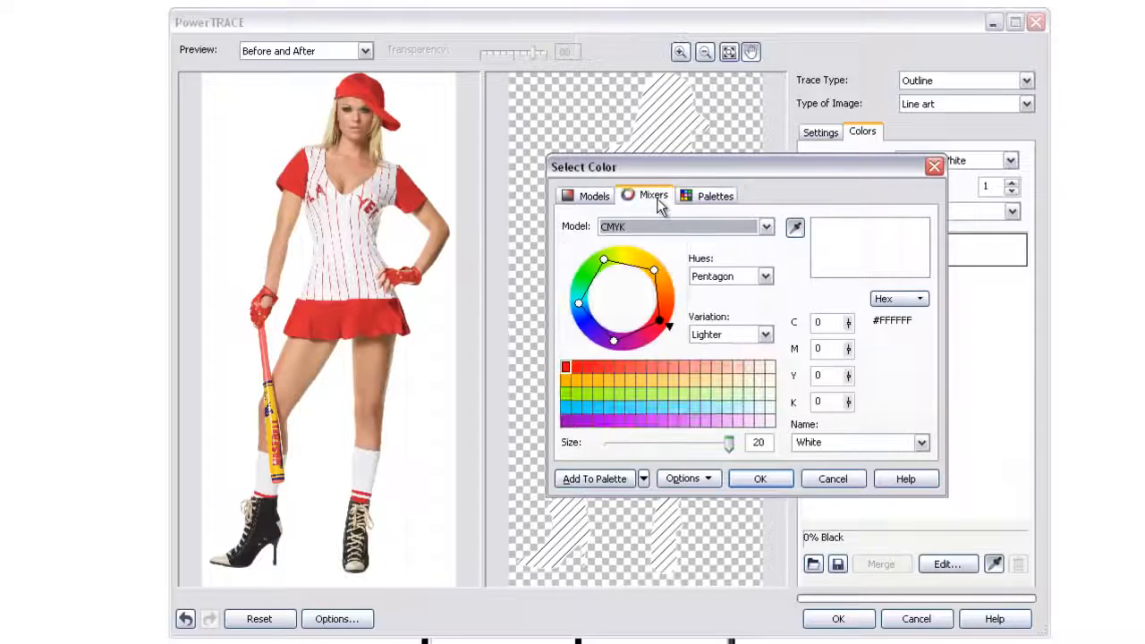
pyautogui.click(664, 326)
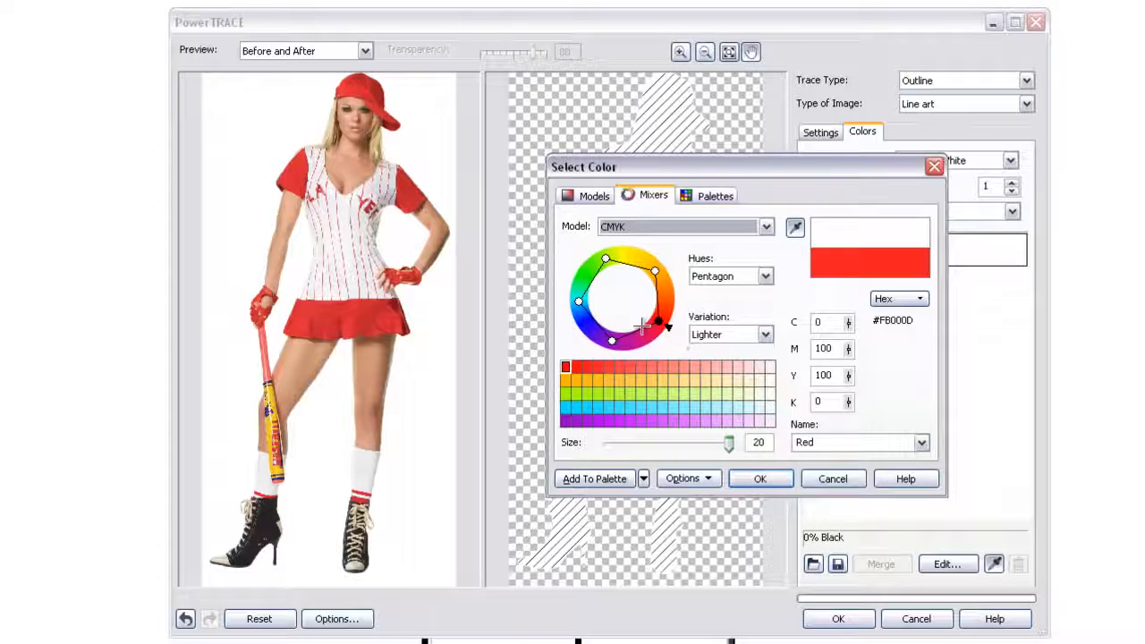
pyautogui.click(761, 479)
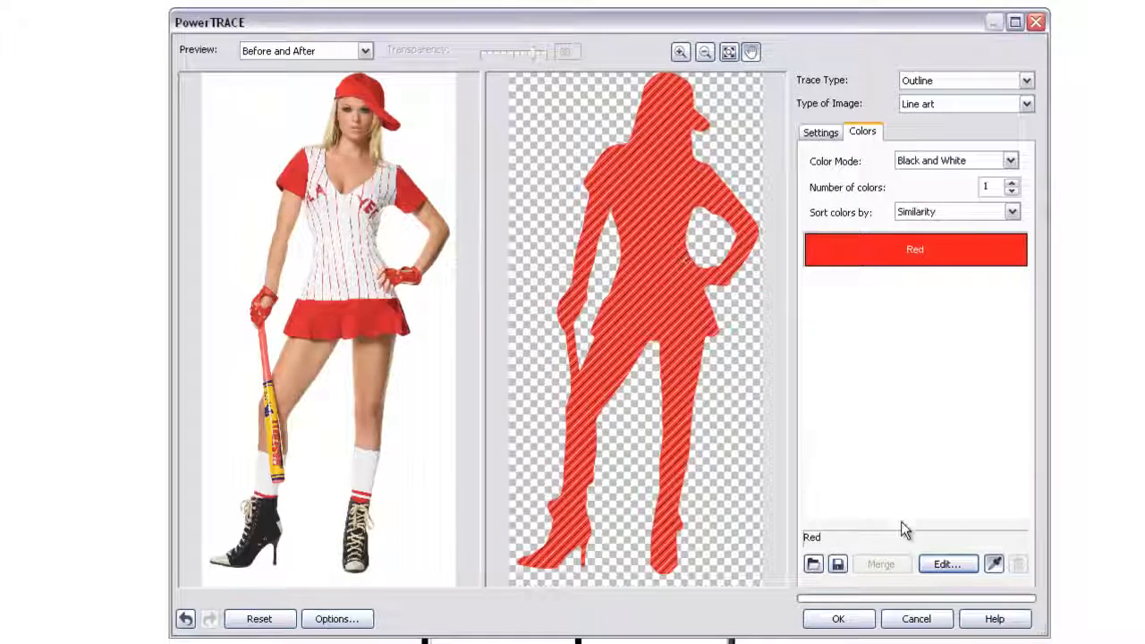
# Accept the trace and place the red traced curve behind Baseball girl.tif on Layer 1.
pyautogui.click(865, 622)
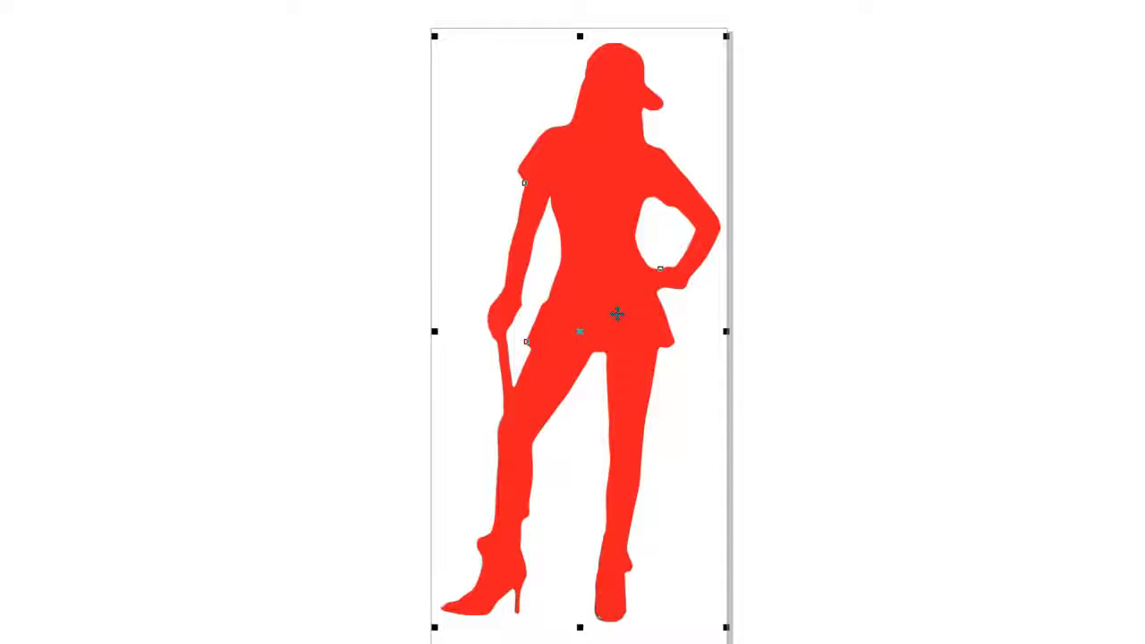
pyautogui.moveTo(614, 314)
pyautogui.mouseDown()
pyautogui.moveTo(805, 317)
pyautogui.moveTo(724, 310)
pyautogui.mouseUp()
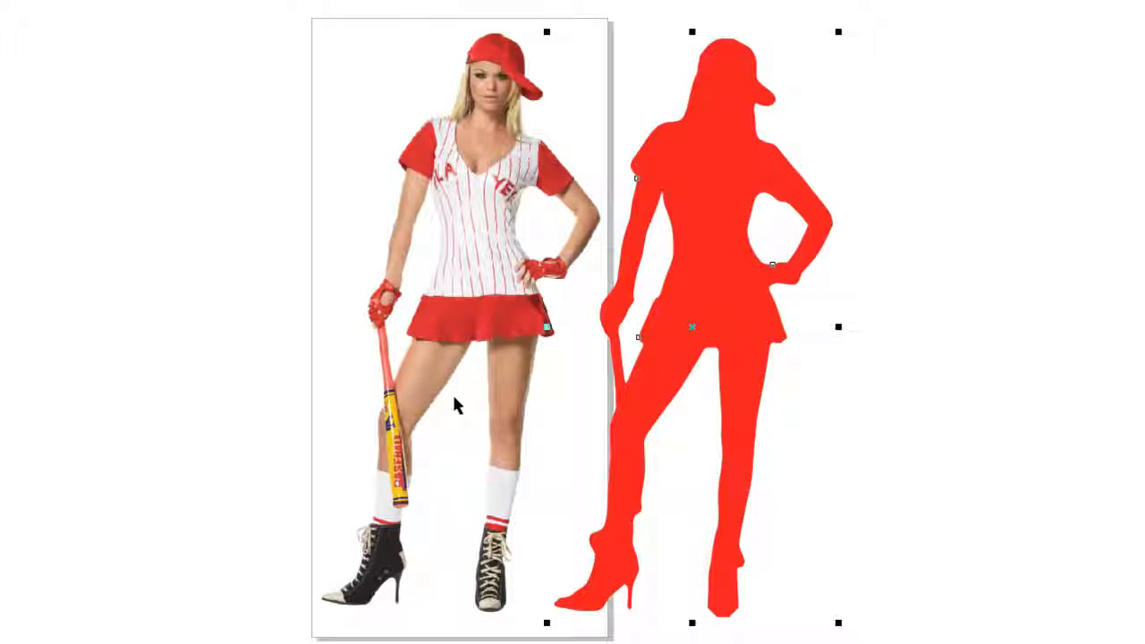
pyautogui.hotkey('ctrl', 'z')
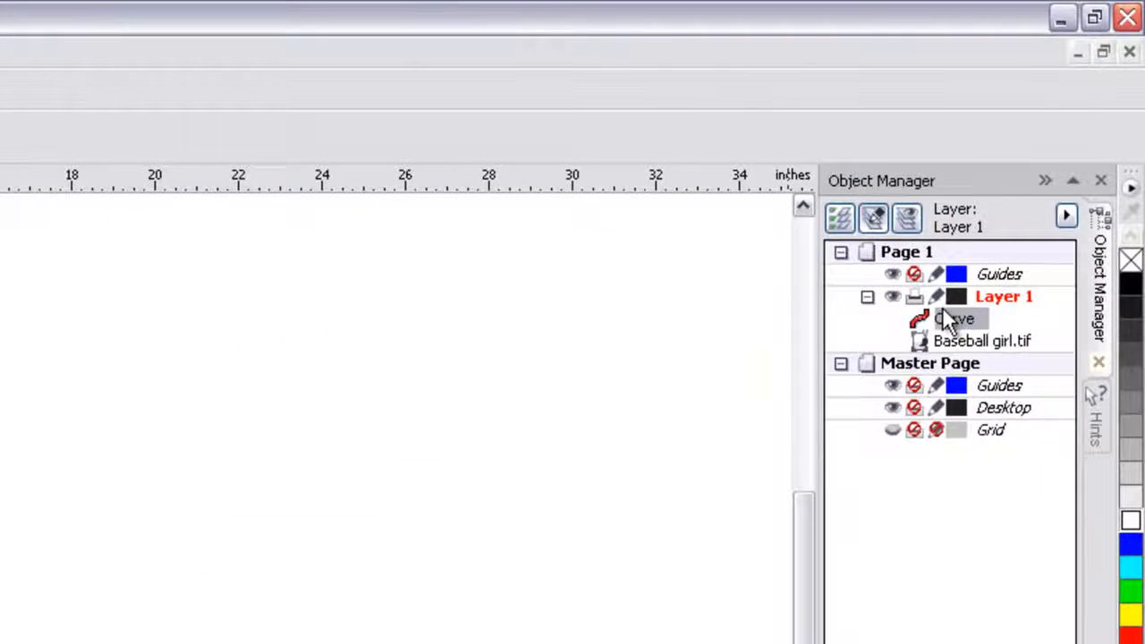
pyautogui.moveTo(944, 313); pyautogui.dragTo(951, 358)
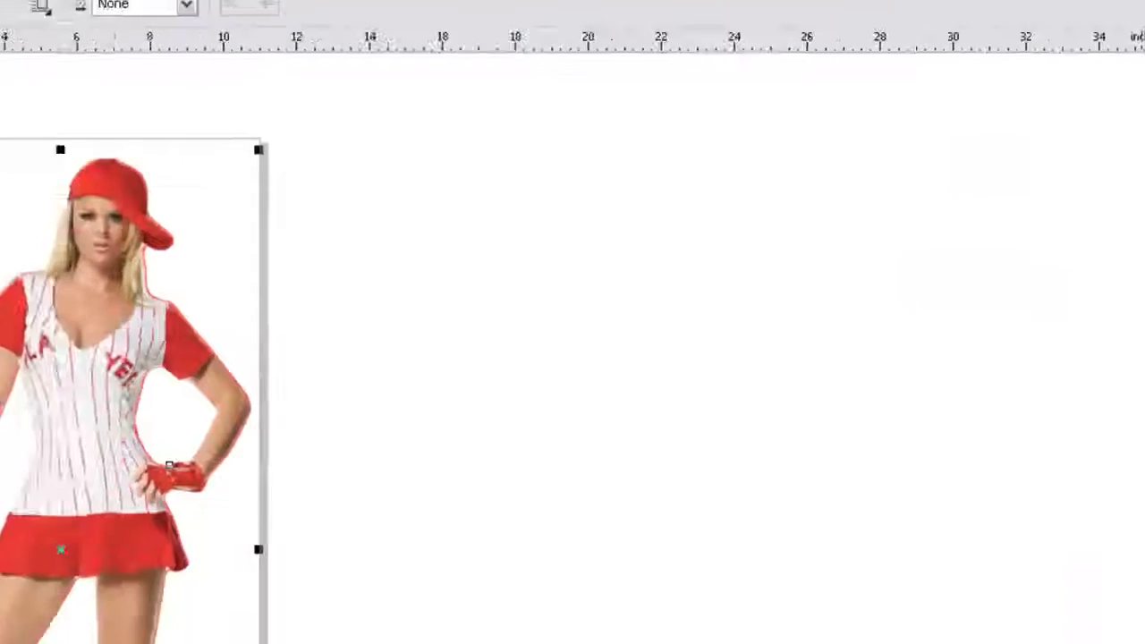
# Give the traced silhouette curve a blue 24 pt outline and open its Outline Pen settings.
pyautogui.scroll(3, 647, 130)
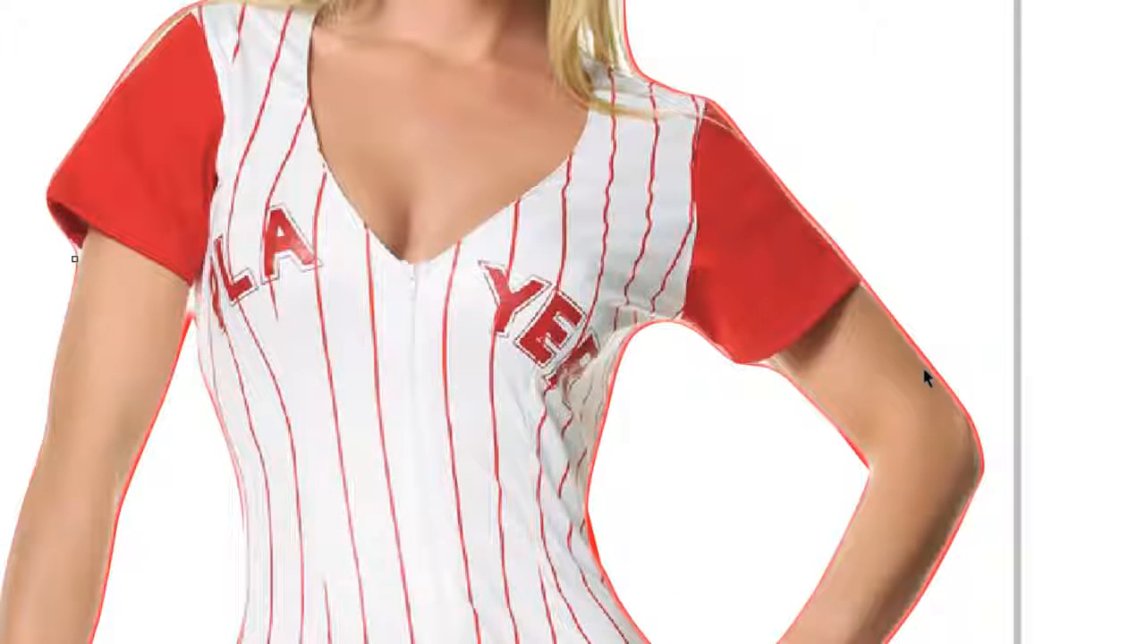
pyautogui.hscroll(5, 907, 327)
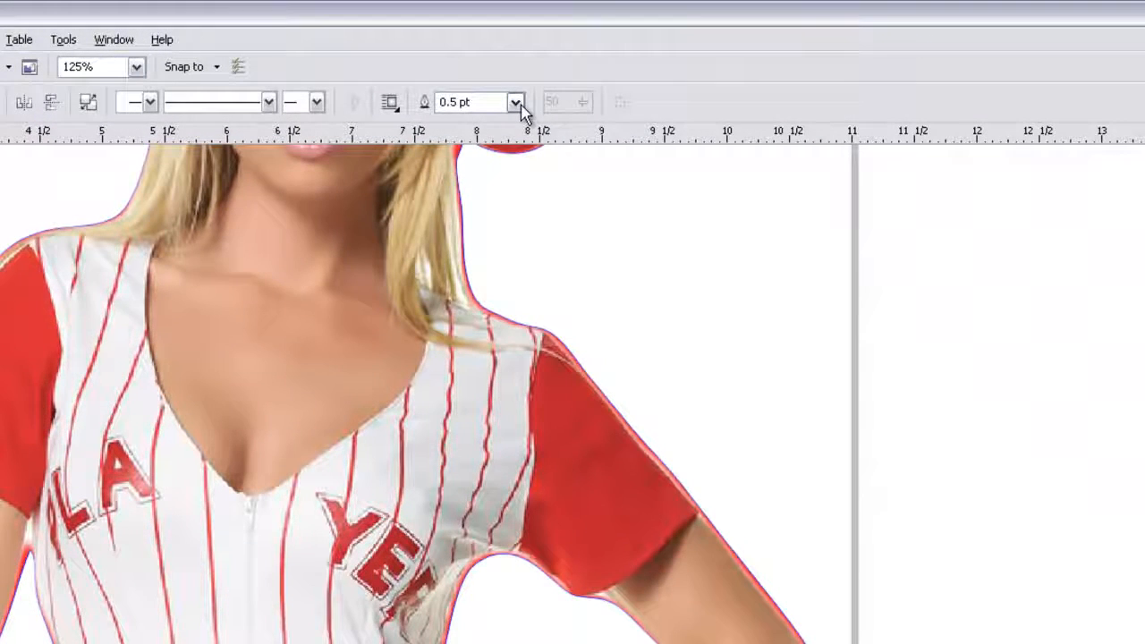
pyautogui.click(516, 103)
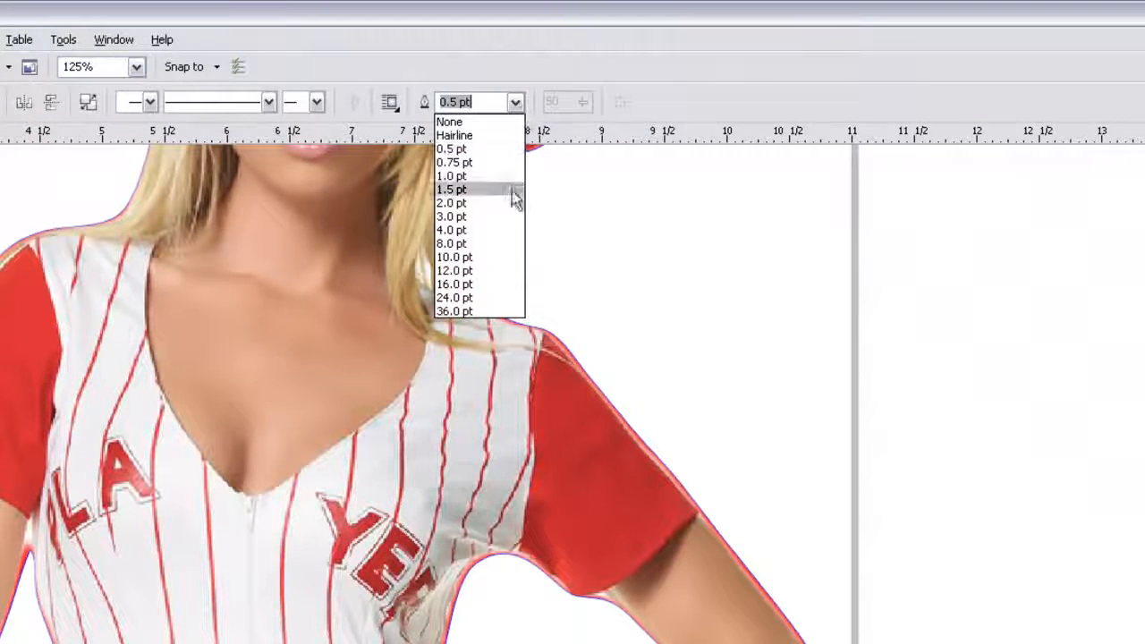
pyautogui.click(461, 297)
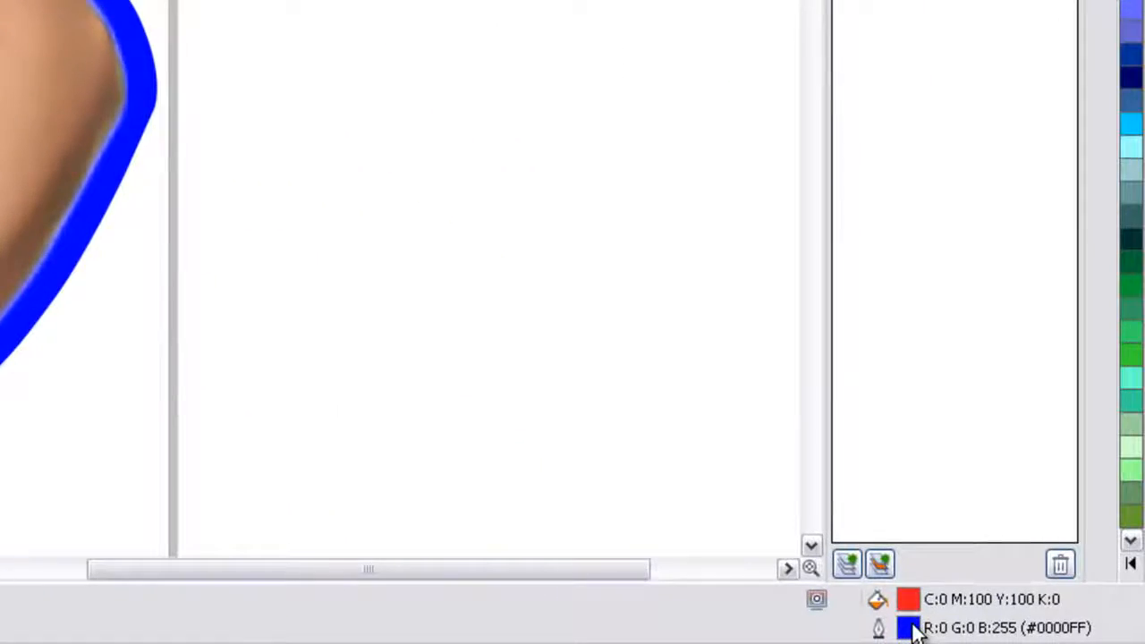
pyautogui.doubleClick(909, 628)
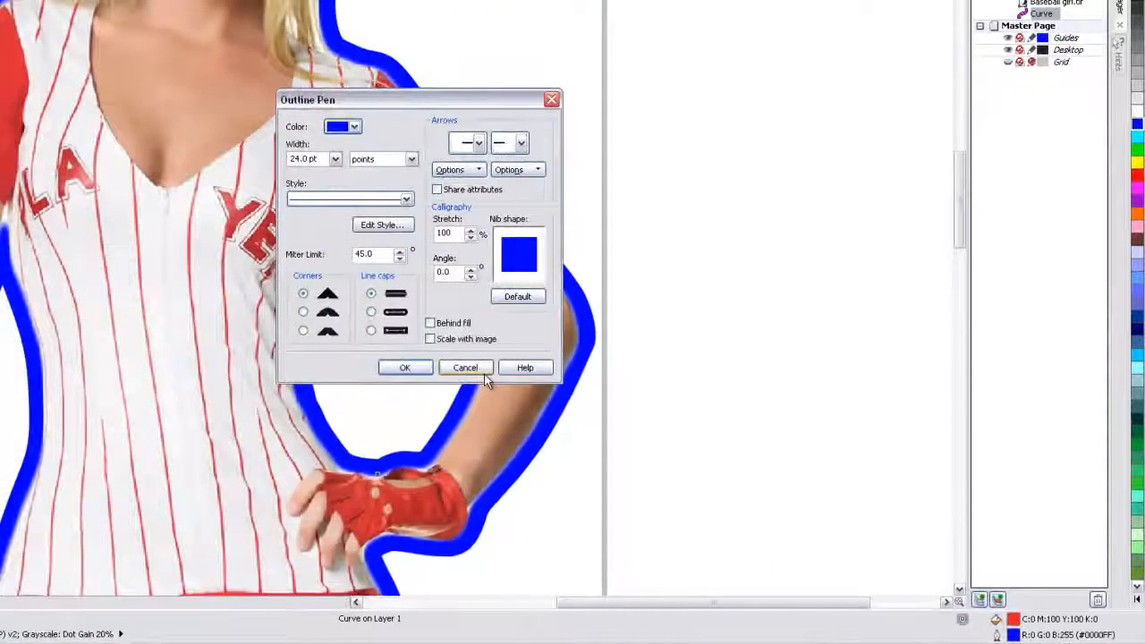
pyautogui.click(63, 199)
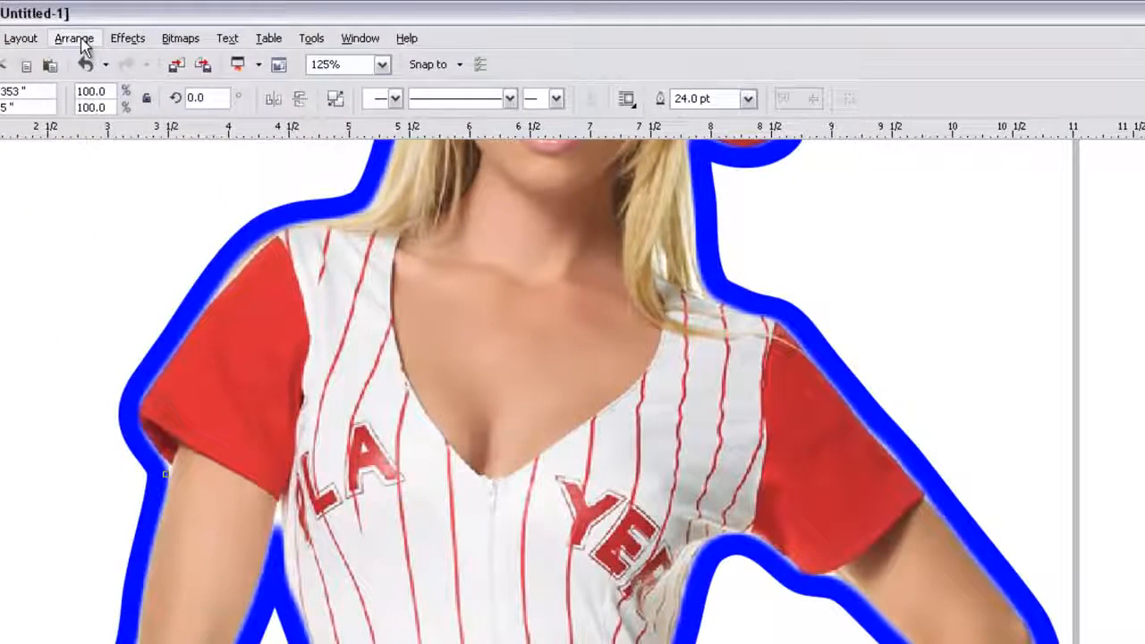
# Convert the silhouette's blue outline to an object and move the baseball girl bitmap off the page beside it.
pyautogui.click(81, 45)
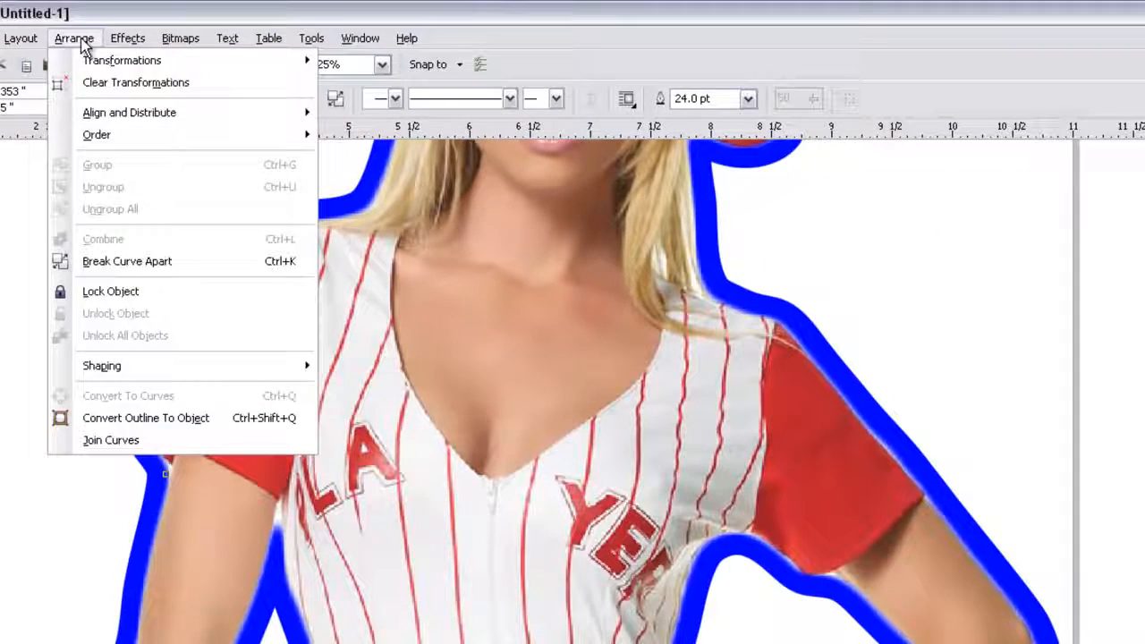
pyautogui.click(146, 418)
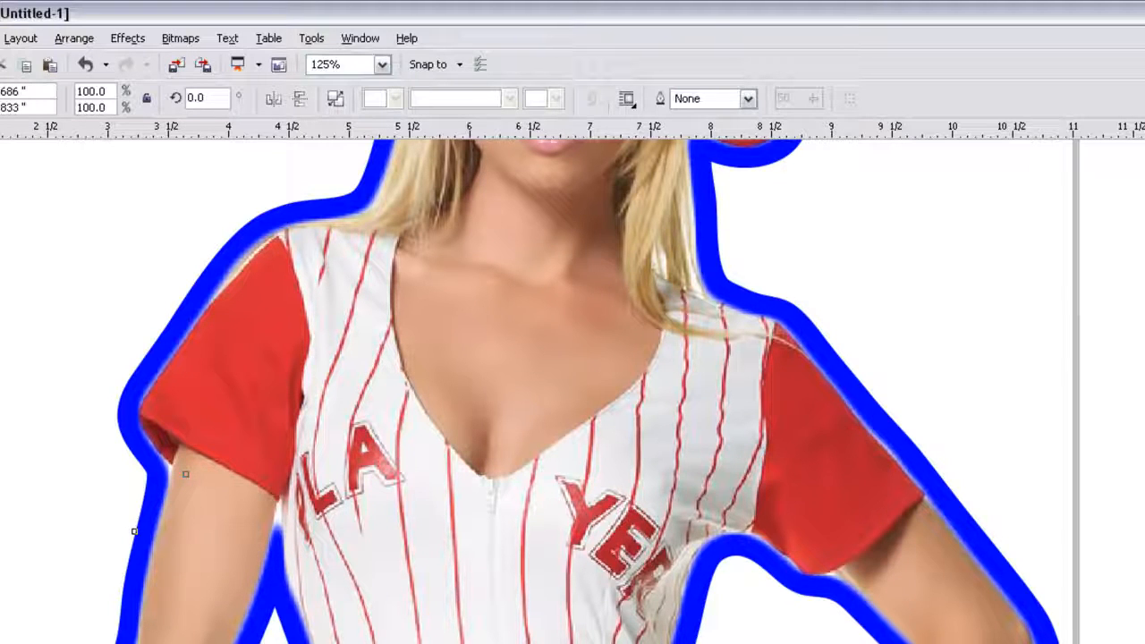
pyautogui.scroll(-1, 596, 409)
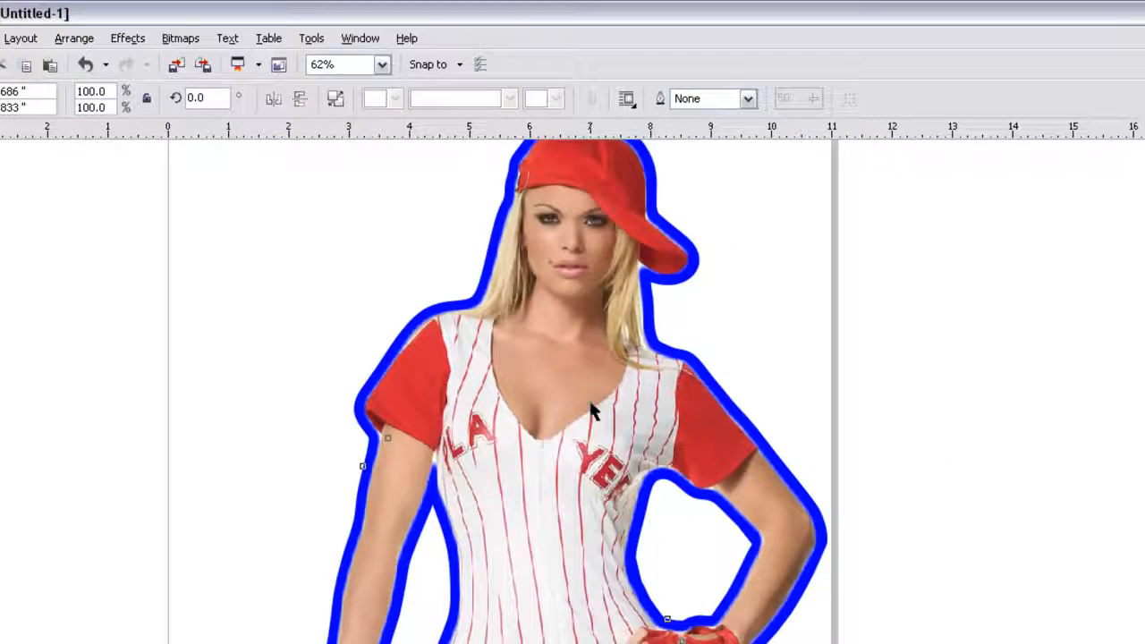
pyautogui.click(565, 410)
pyautogui.moveTo(543, 402)
pyautogui.mouseDown()
pyautogui.moveTo(990, 409)
pyautogui.moveTo(958, 394)
pyautogui.mouseUp()
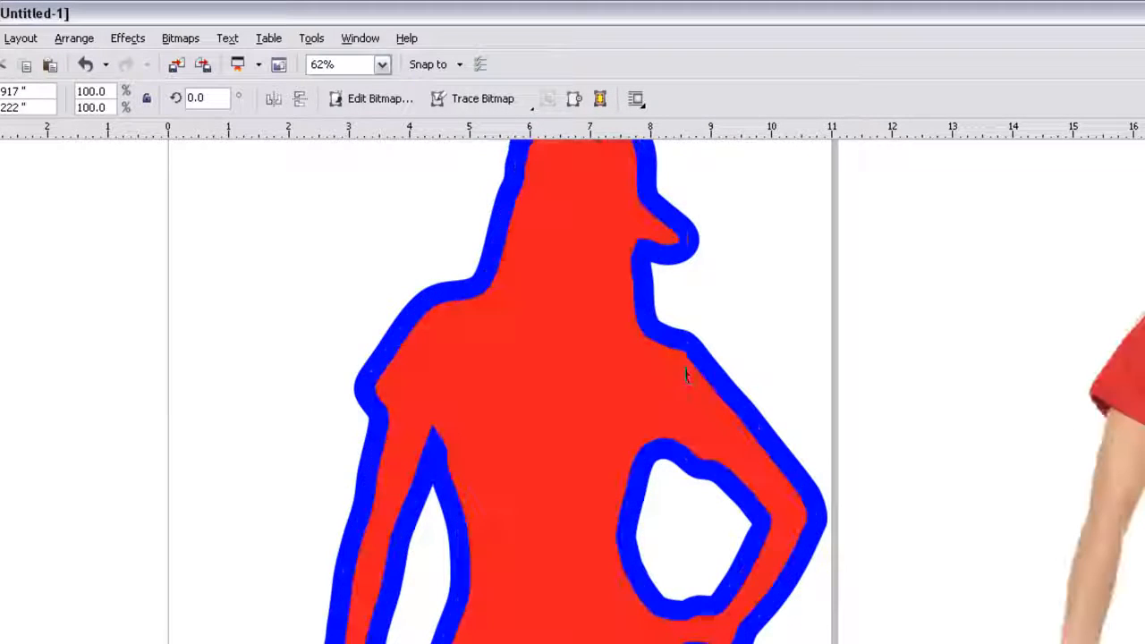
# Inspect the nodes of the red silhouette curve and of the converted blue outline object with the Shape tool.
pyautogui.click(474, 334)
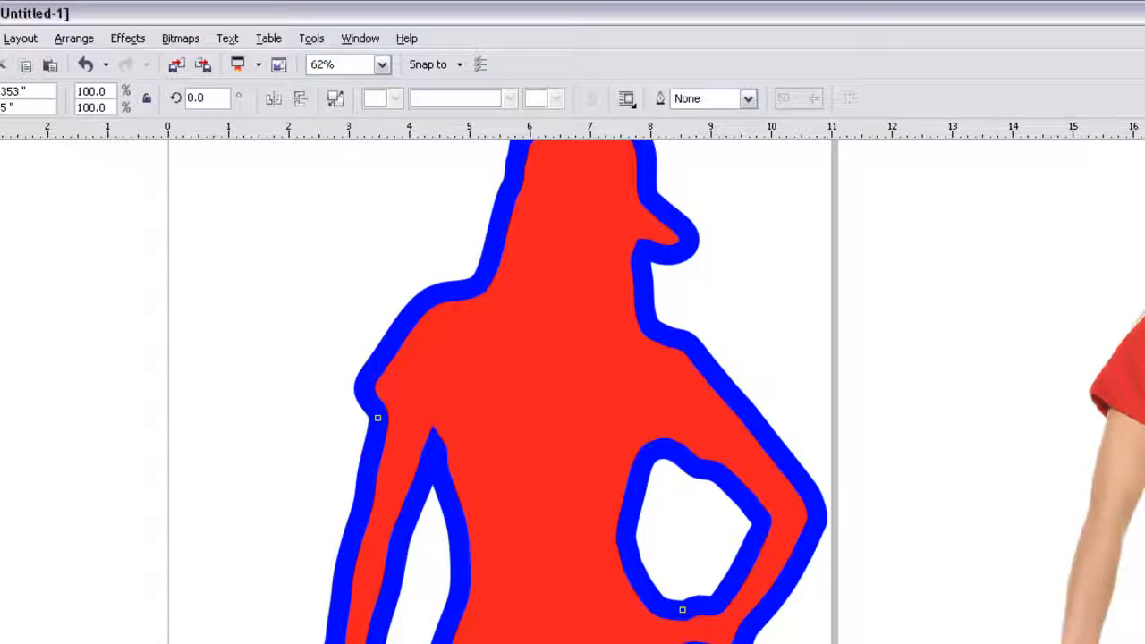
pyautogui.press('F10')
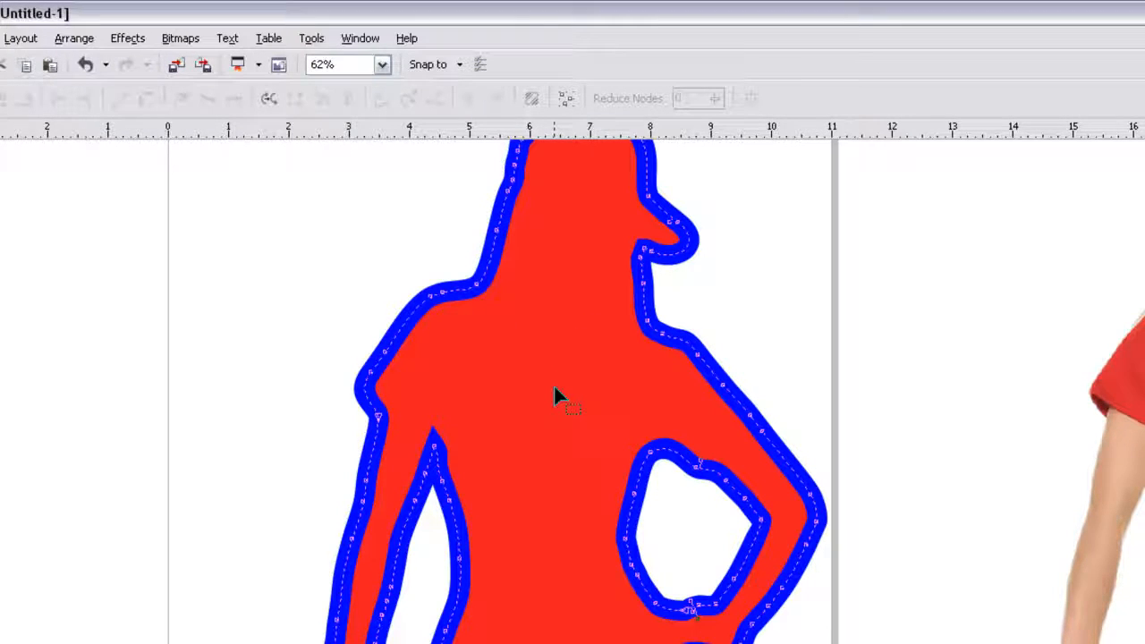
pyautogui.hotkey('ctrl', 'shift', 'q')
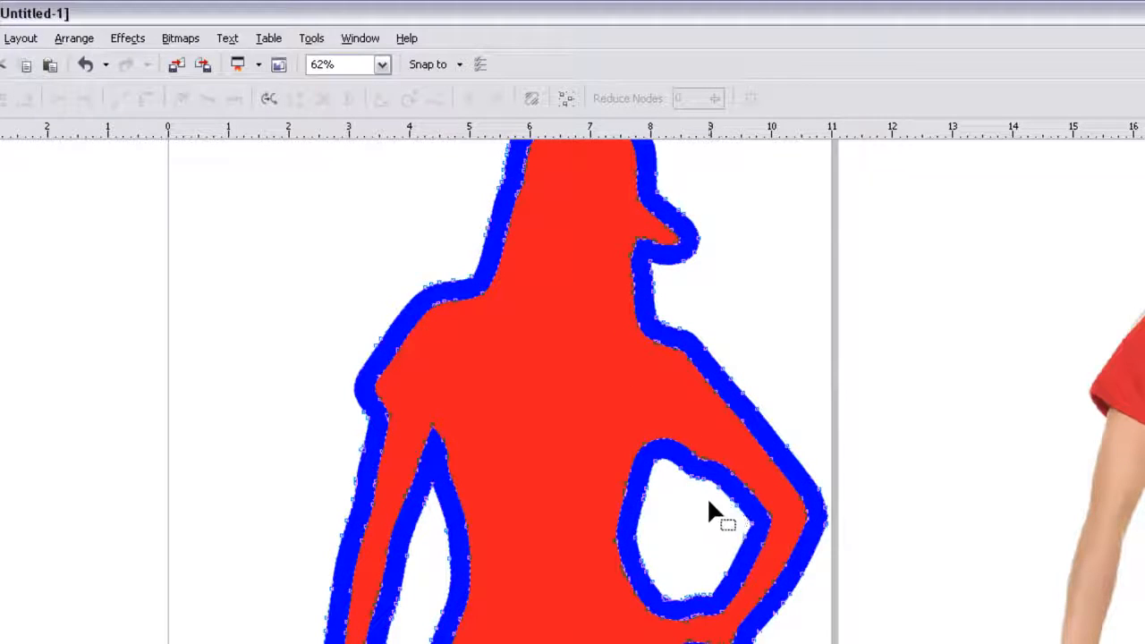
# Weld the blue outline object and the red silhouette into one enlarged red curve.
pyautogui.scroll(1, 681, 480)
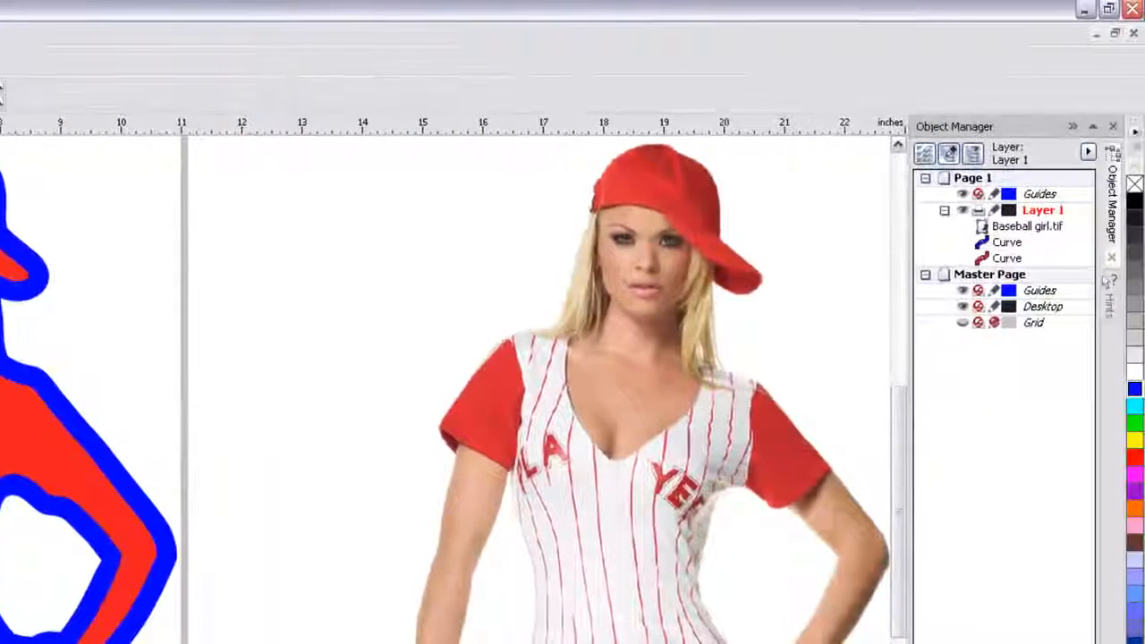
pyautogui.click(1007, 243)
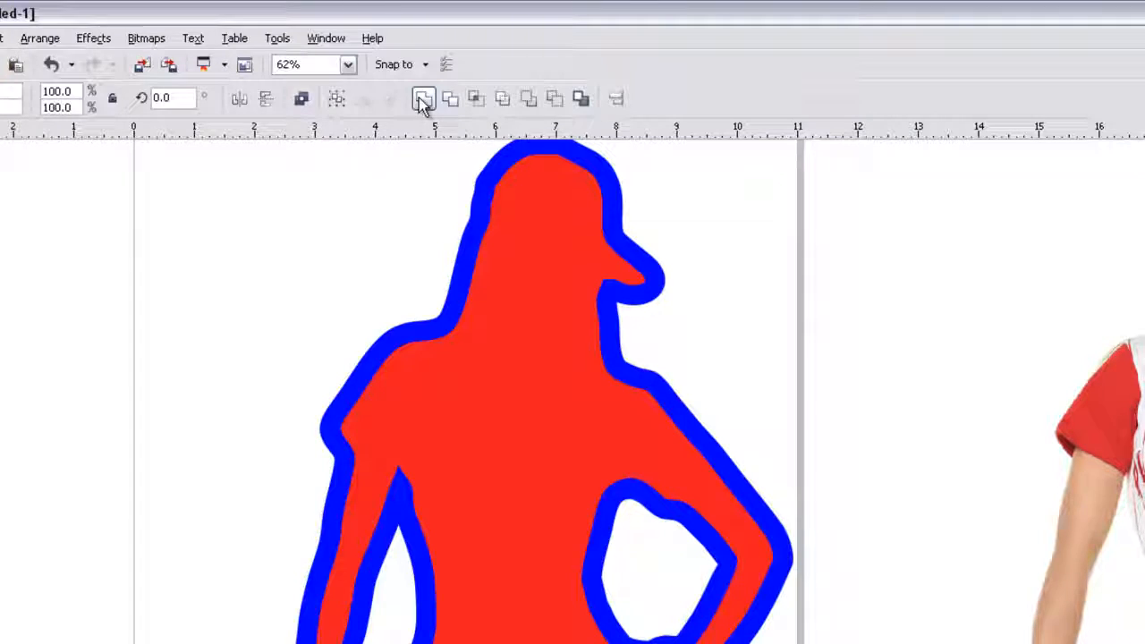
pyautogui.click(420, 98)
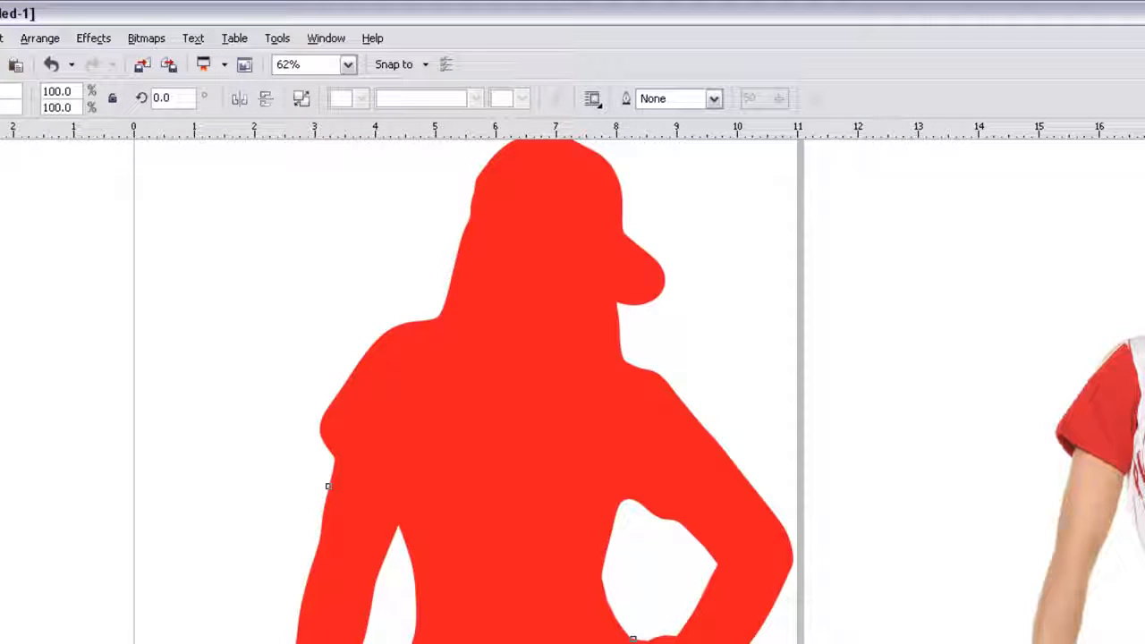
# Select all nodes of the welded silhouette with the Shape tool and reduce their number.
pyautogui.press('F10')
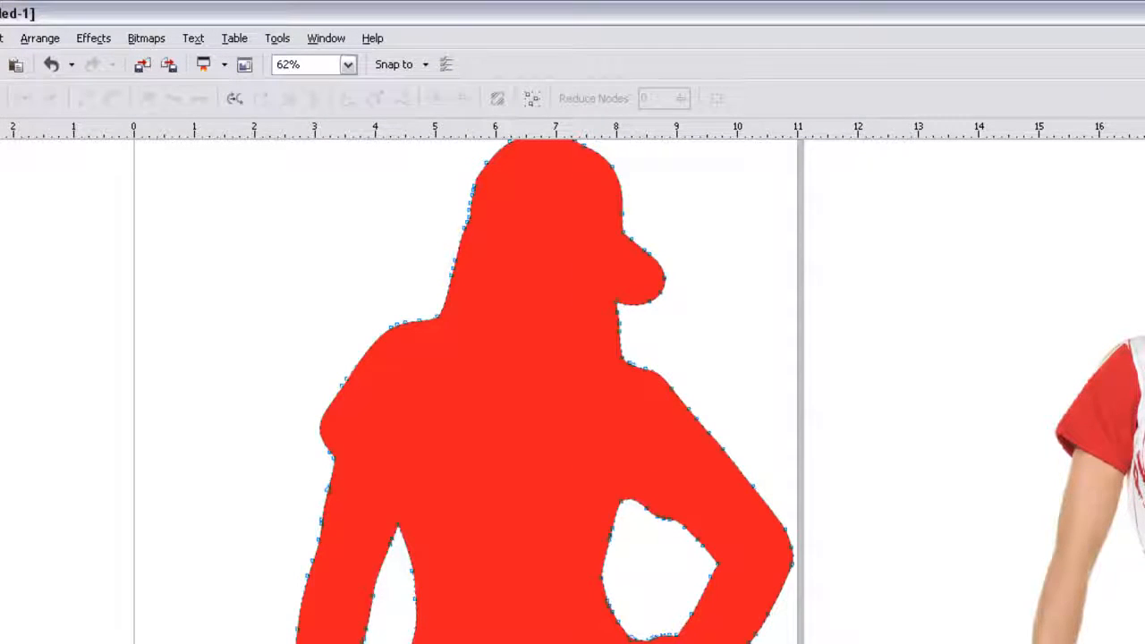
pyautogui.scroll(-2, 587, 549)
pyautogui.scroll(3, 570, 558)
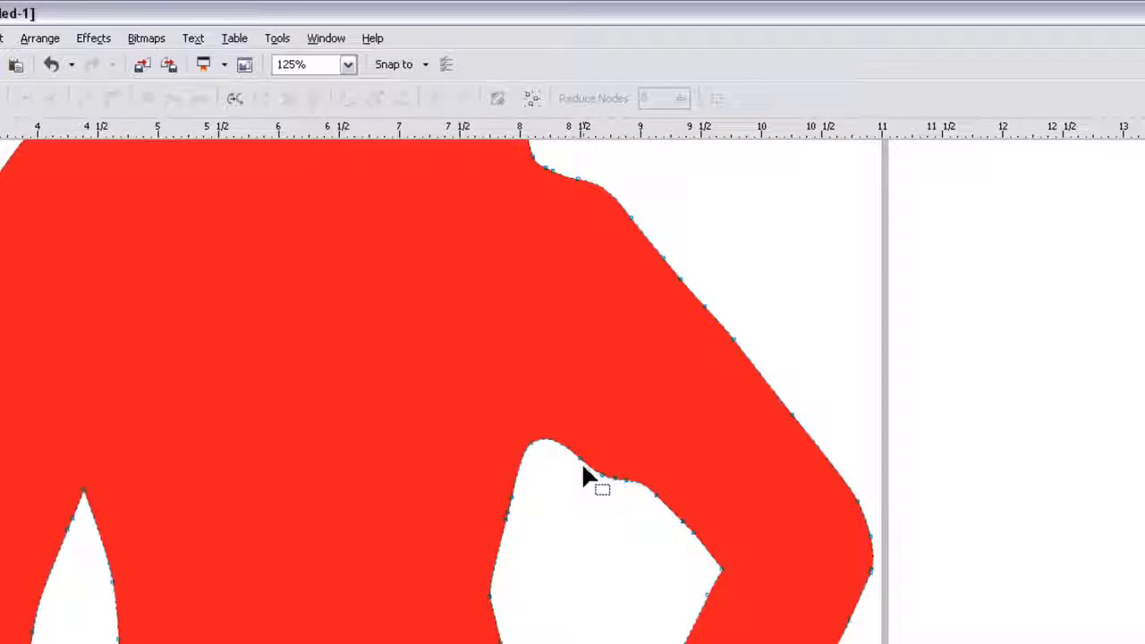
pyautogui.scroll(-1, 651, 525)
pyautogui.scroll(-2, 545, 537)
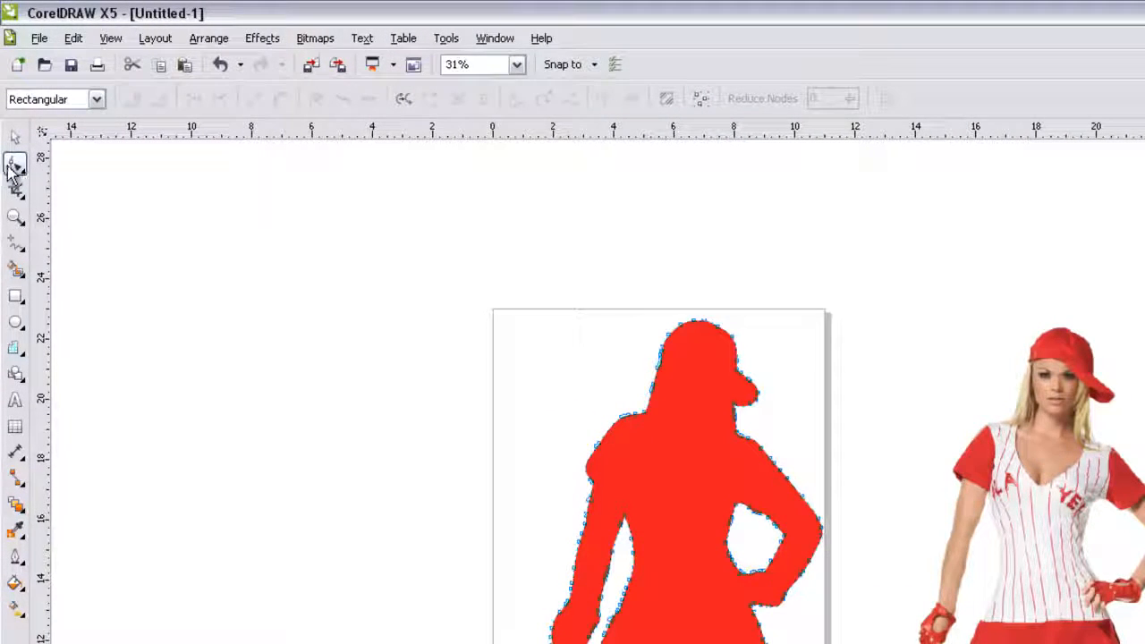
pyautogui.moveTo(423, 244); pyautogui.dragTo(834, 643)
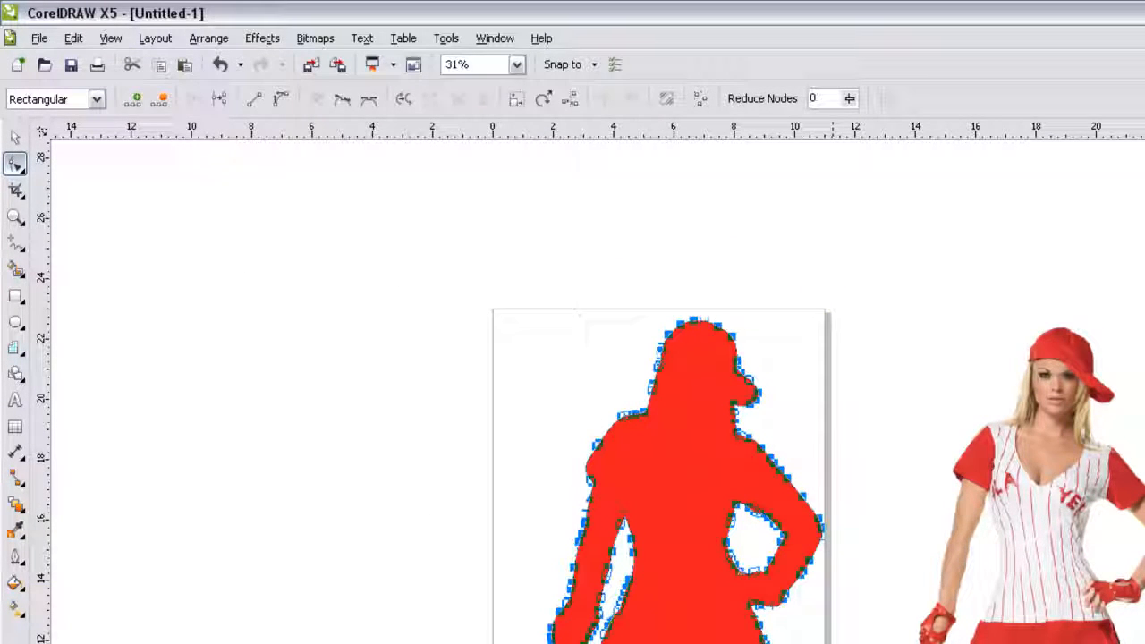
pyautogui.click(768, 112)
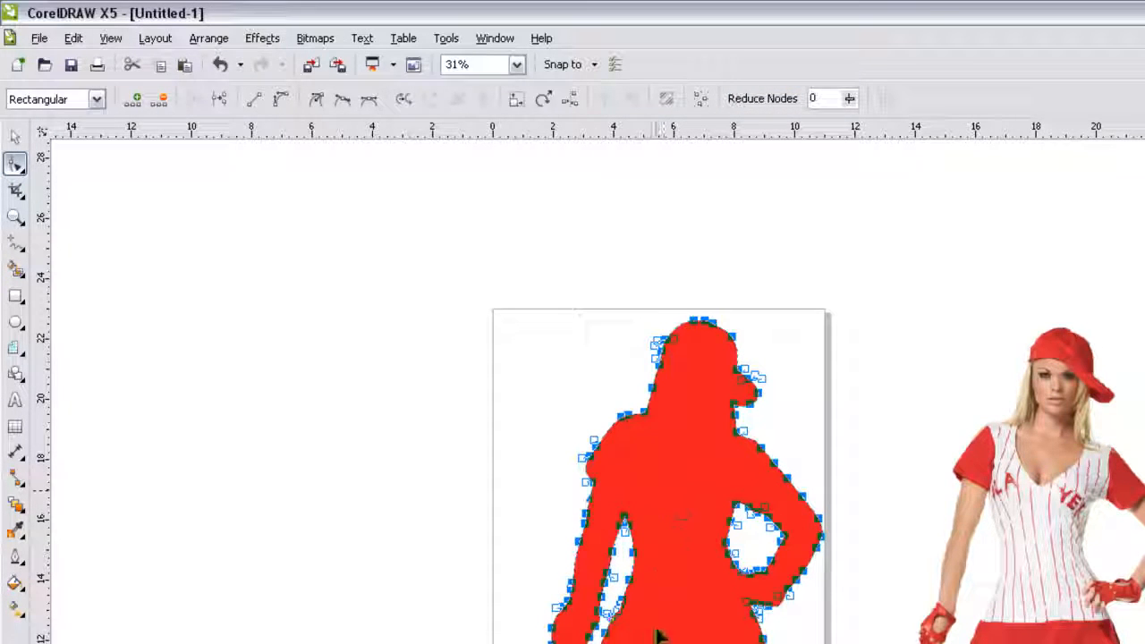
pyautogui.click(15, 141)
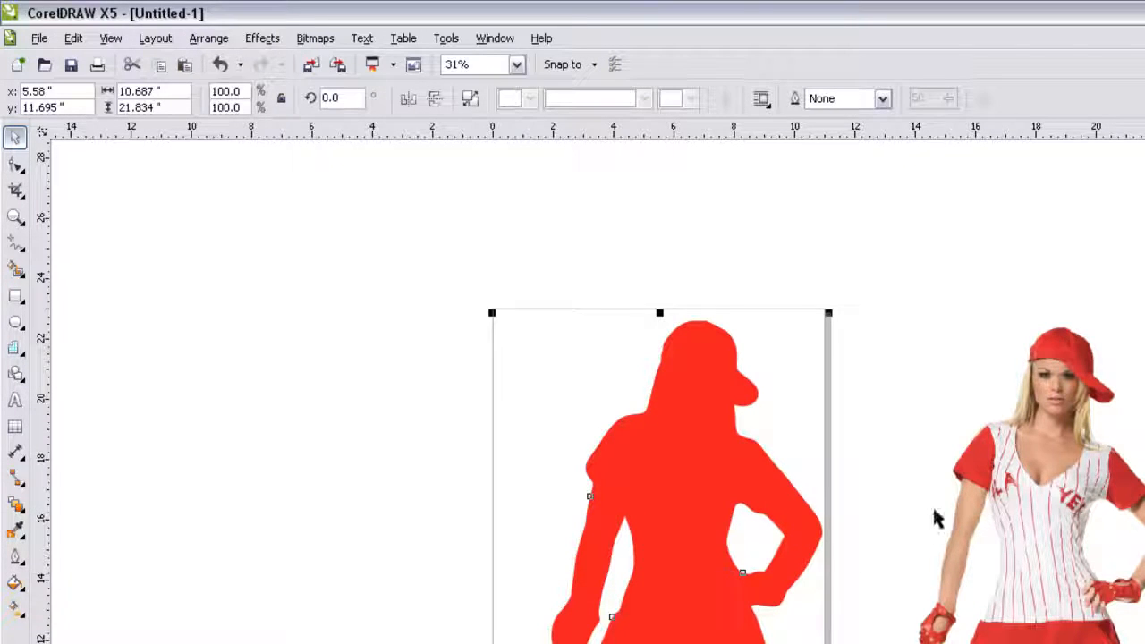
# Center the baseball girl bitmap on the page over the welded silhouette and deselect it.
pyautogui.click(925, 455)
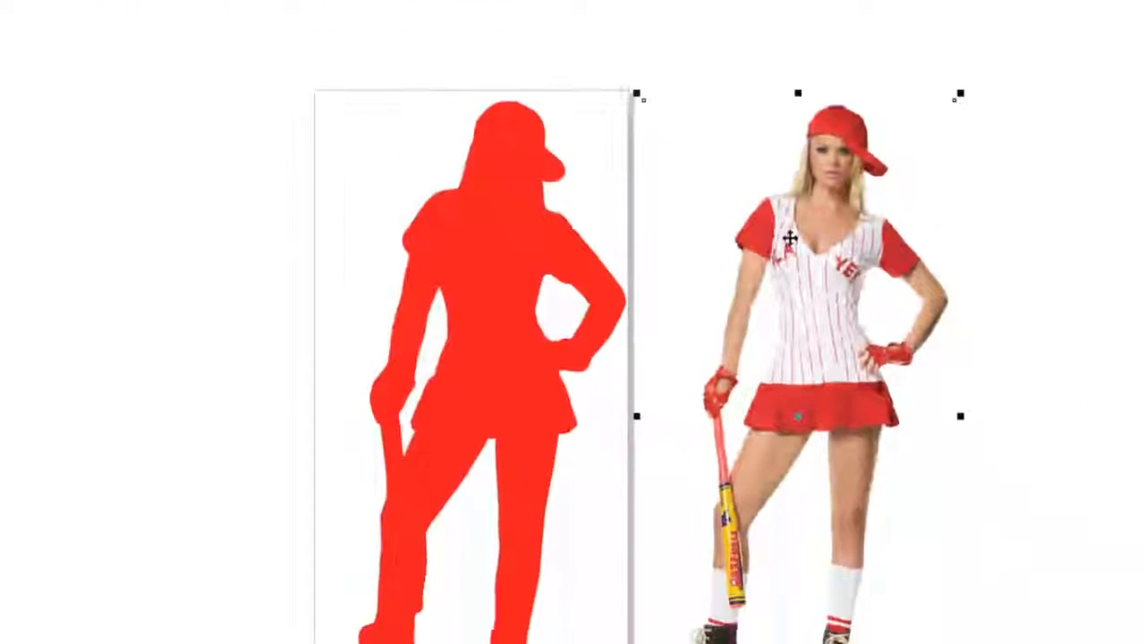
pyautogui.press('p')
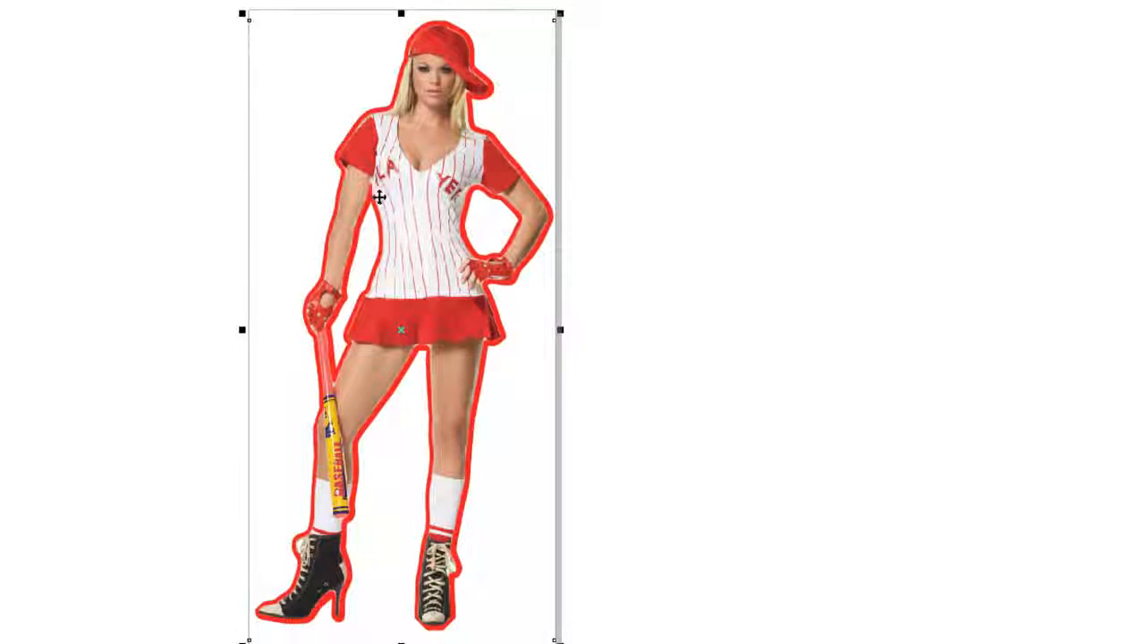
pyautogui.press('Escape')
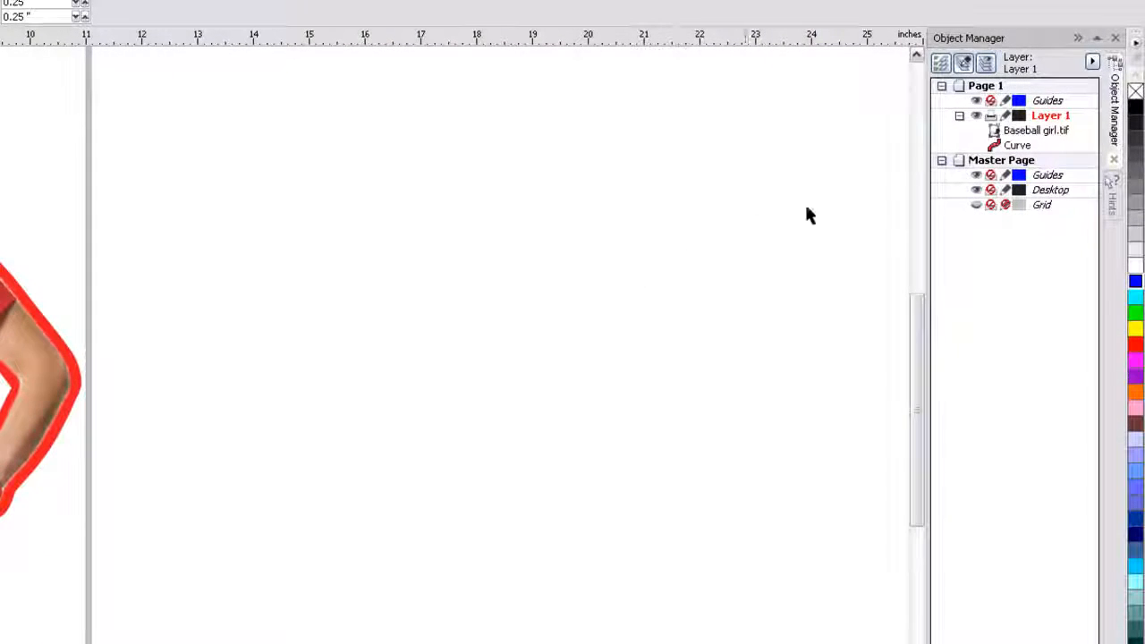
# Give the welded silhouette curve a white fill and a magenta outline.
pyautogui.click(1014, 146)
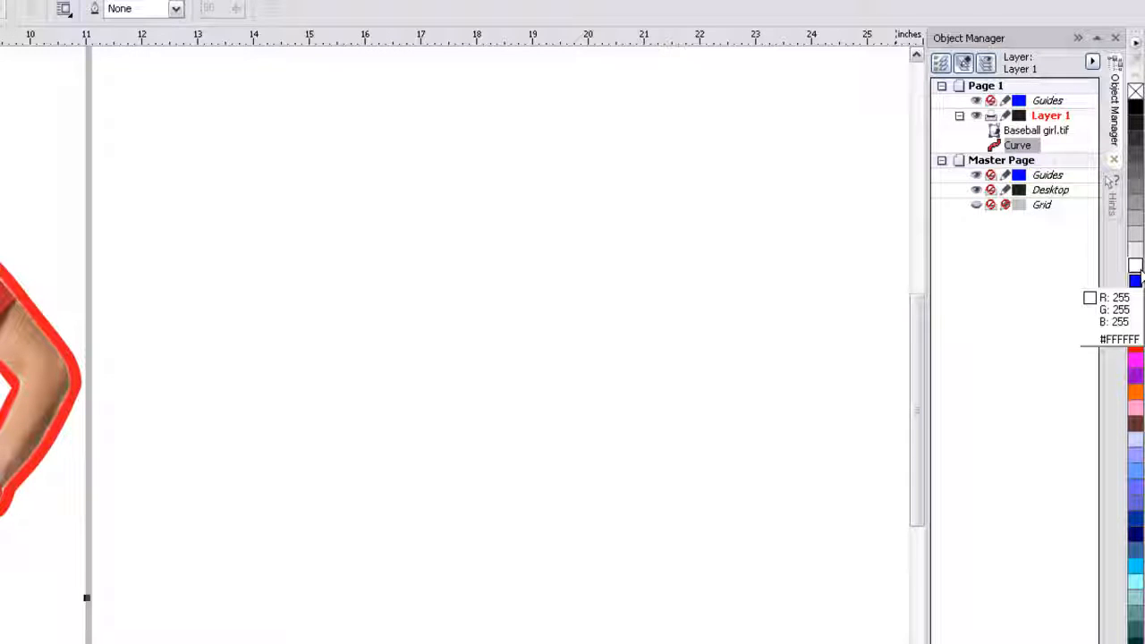
pyautogui.rightClick(1135, 266)
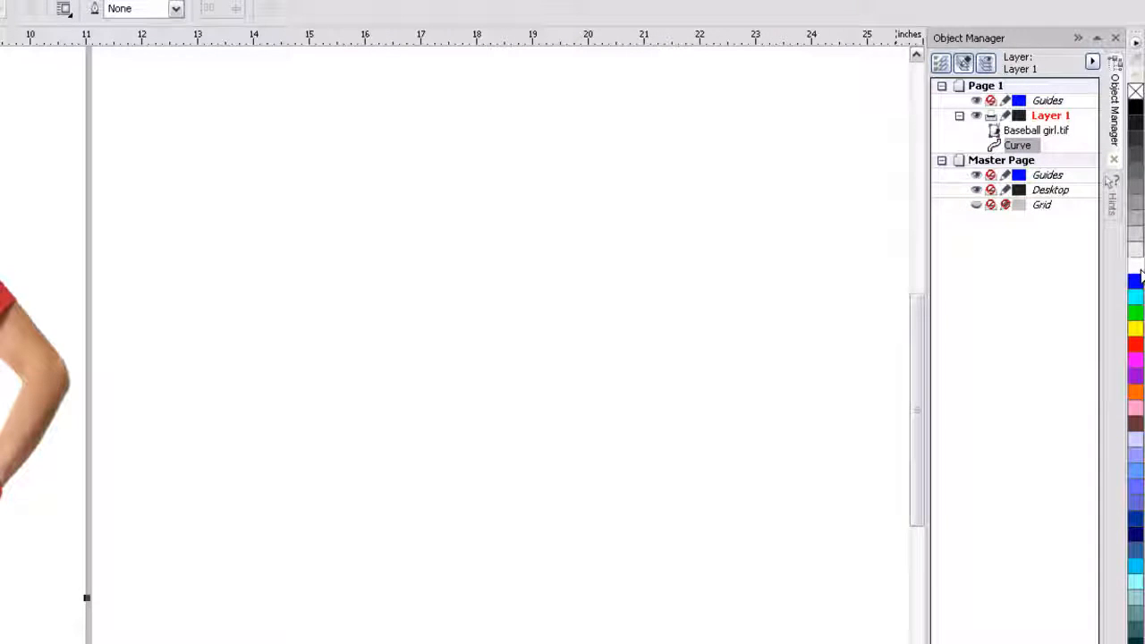
pyautogui.rightClick(1137, 361)
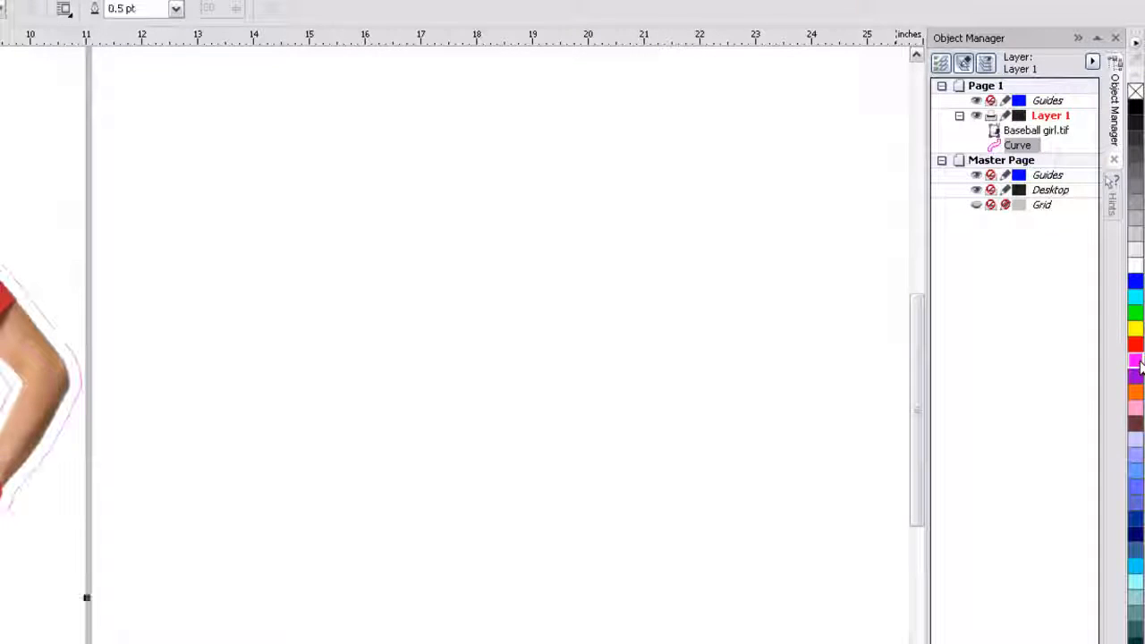
pyautogui.press('Escape')
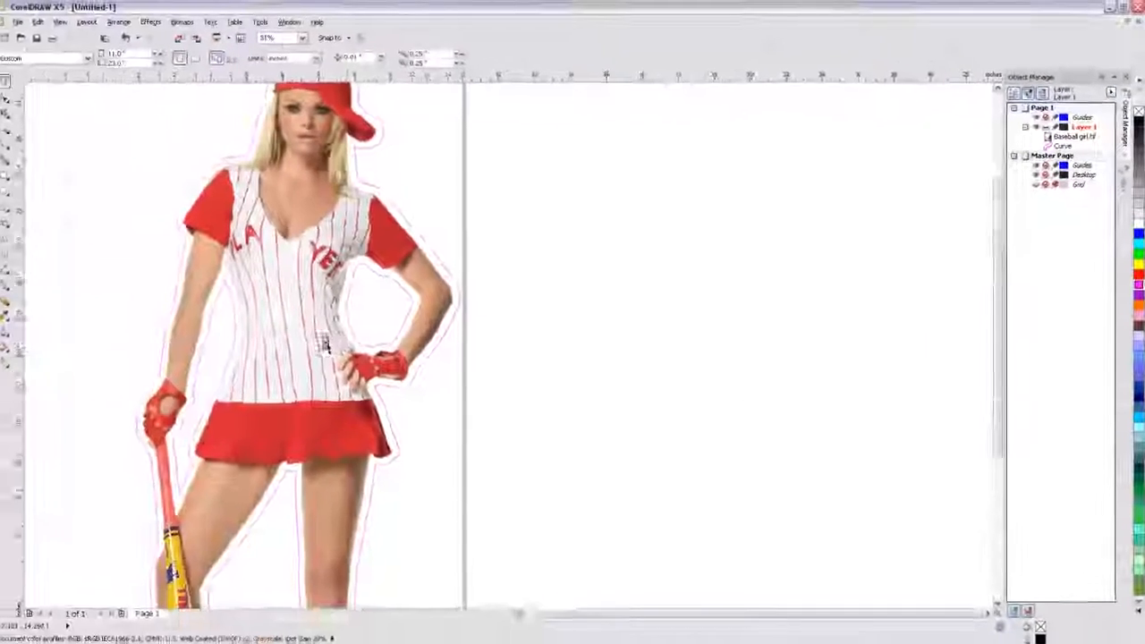
# Examine the magenta contour around the whole figure, from the boots and bat up to the cap.
pyautogui.scroll(-1, 325, 340)
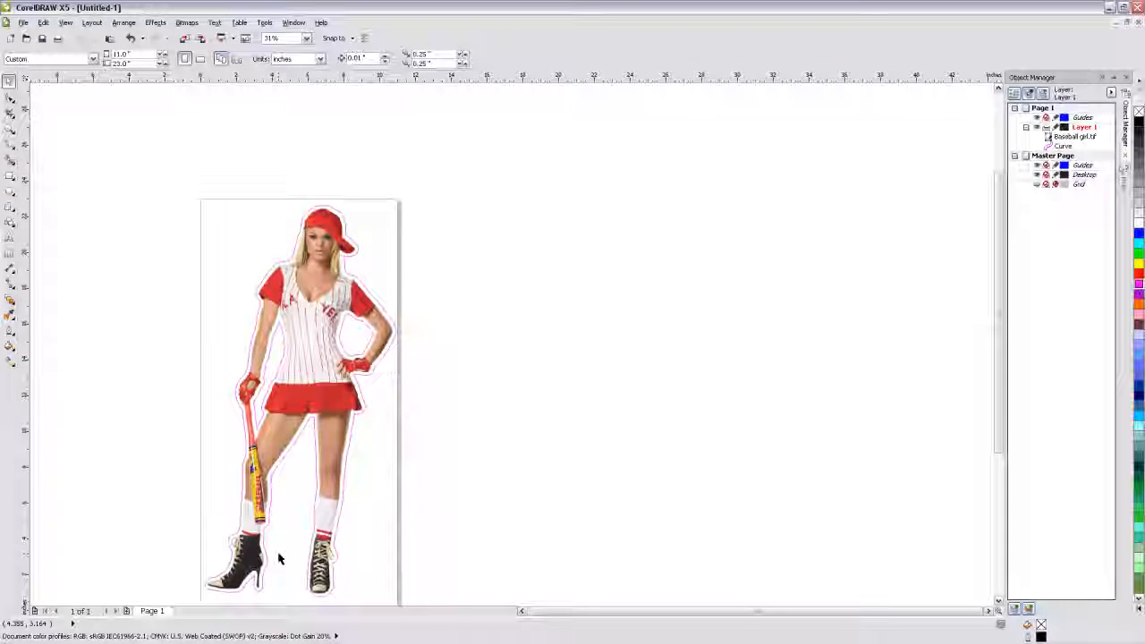
pyautogui.scroll(1, 280, 526)
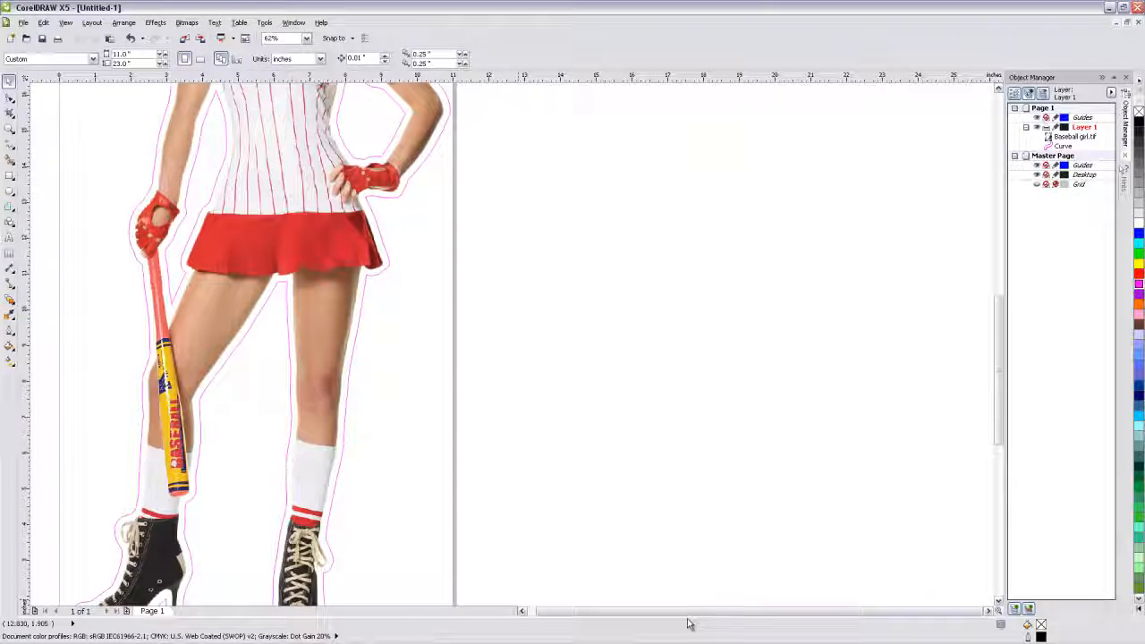
pyautogui.hscroll(-2, 636, 618)
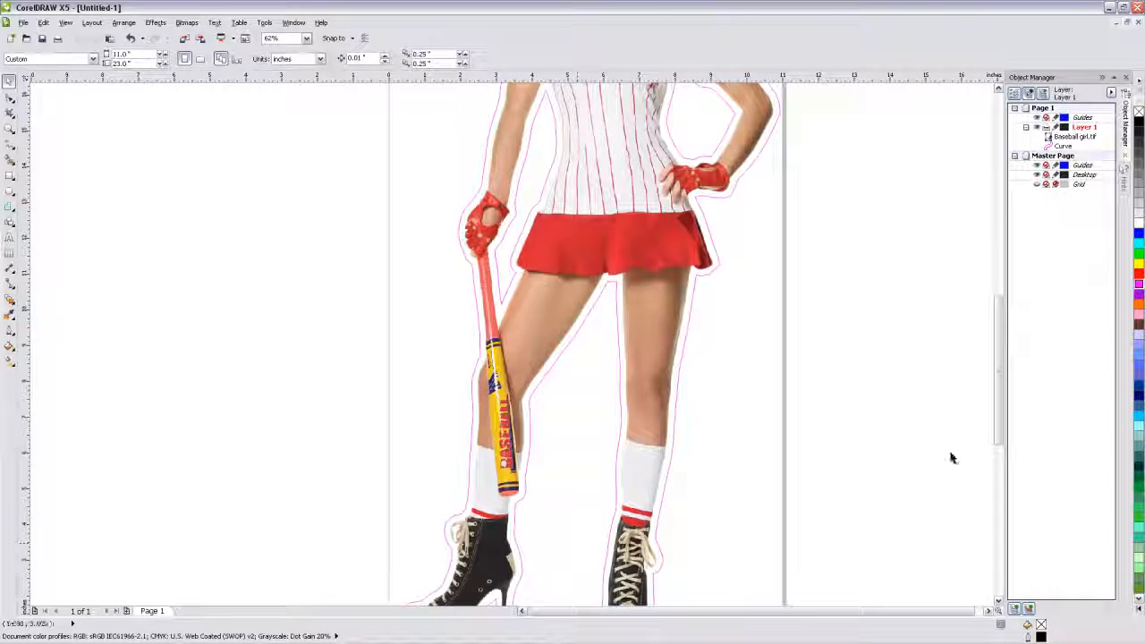
pyautogui.moveTo(995, 429); pyautogui.dragTo(995, 461)
pyautogui.hscroll(3, 994, 453)
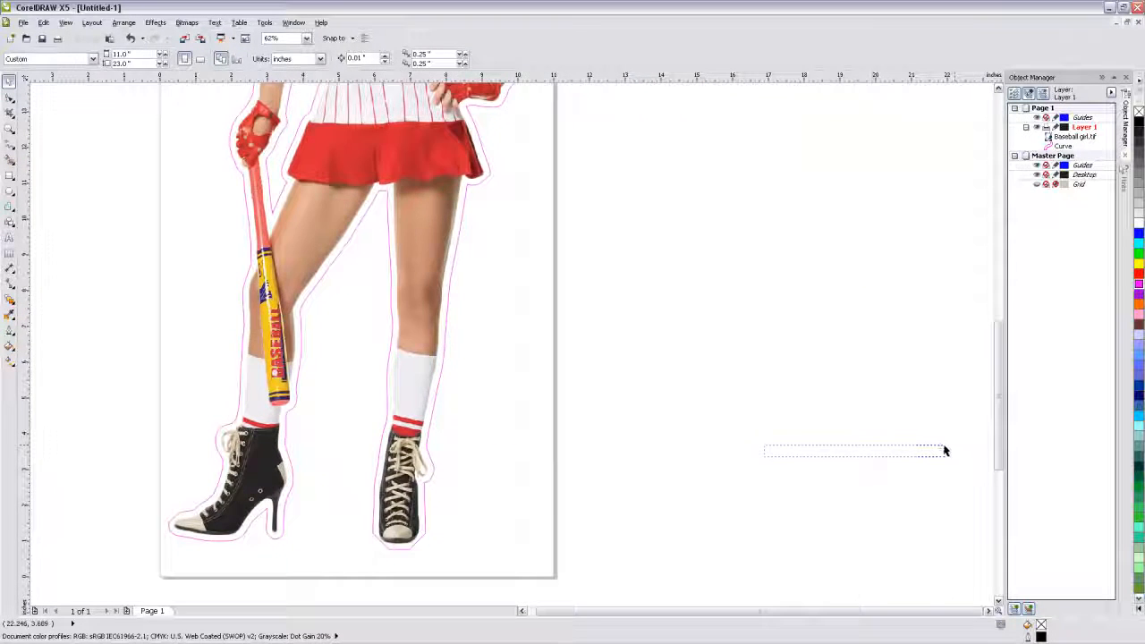
pyautogui.hscroll(-2, 803, 619)
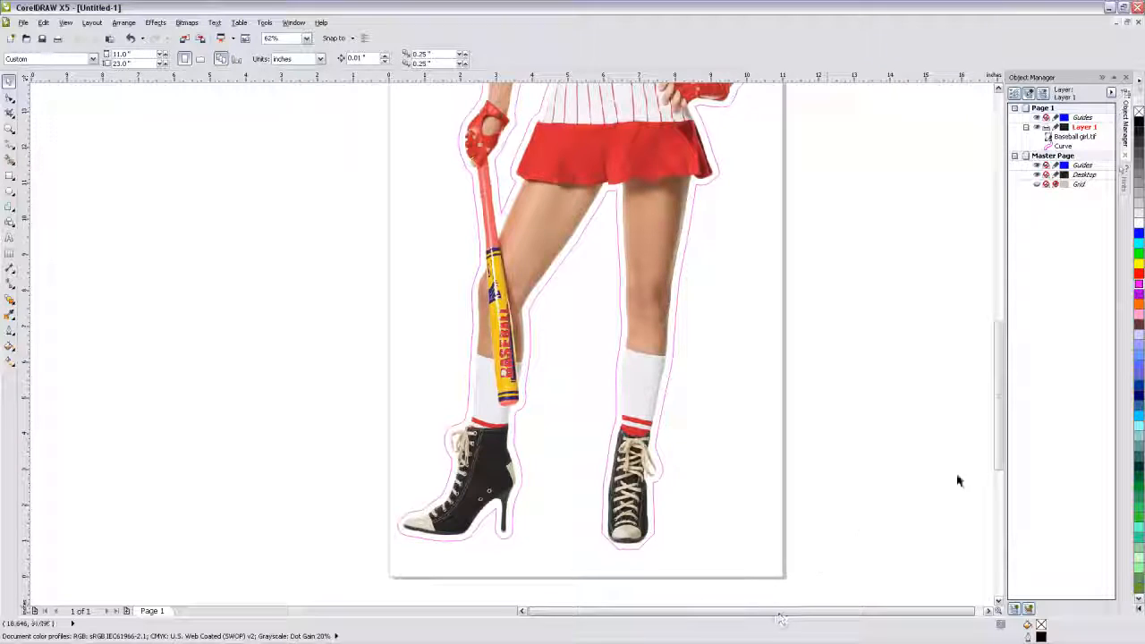
pyautogui.moveTo(994, 424); pyautogui.dragTo(992, 327)
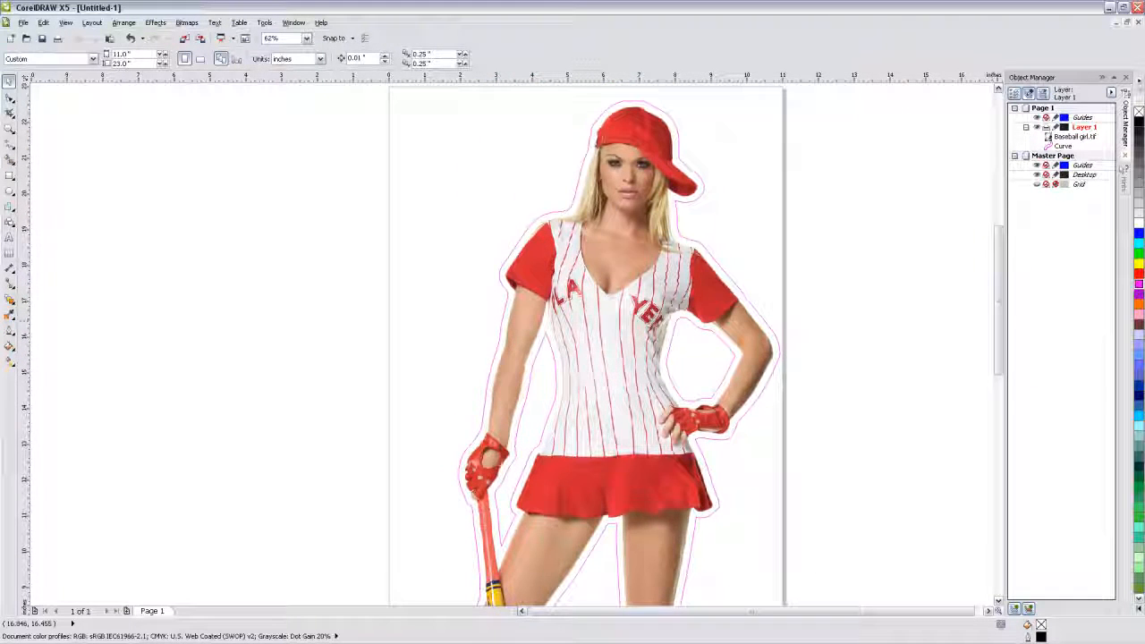